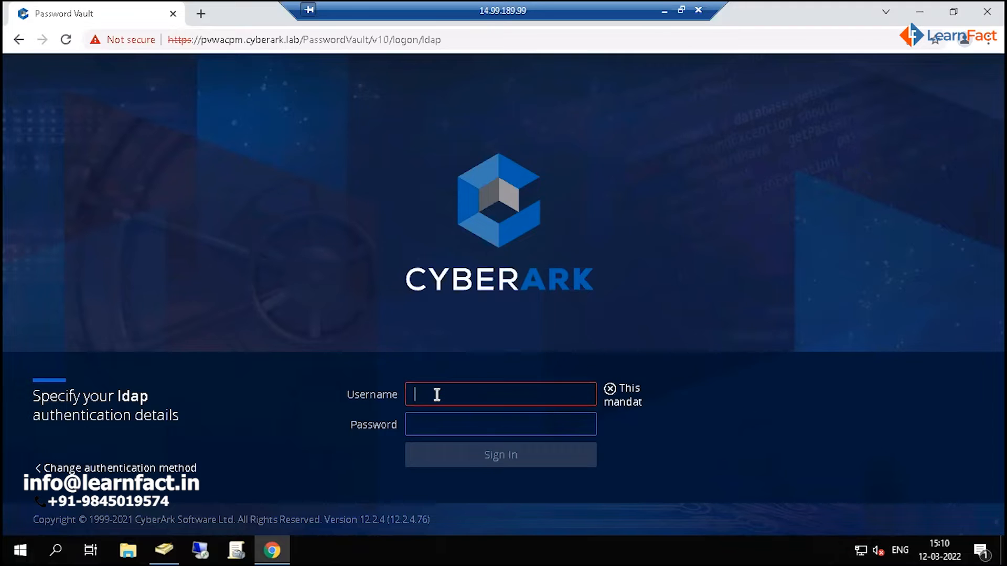
- Sign in to the vault through LDAP authentication with the administrator's username and account password
type("admin")
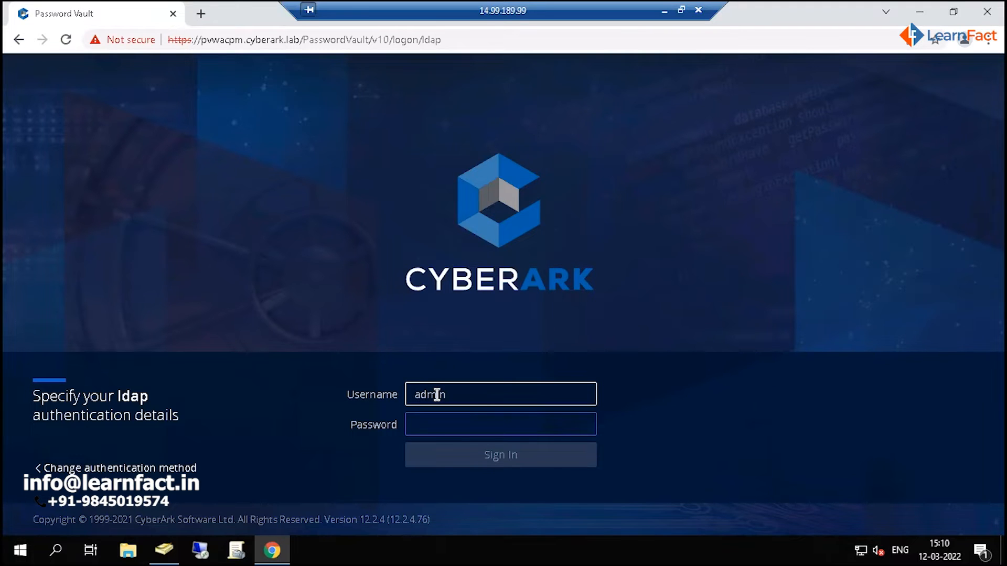
type("14")
key("Tab")
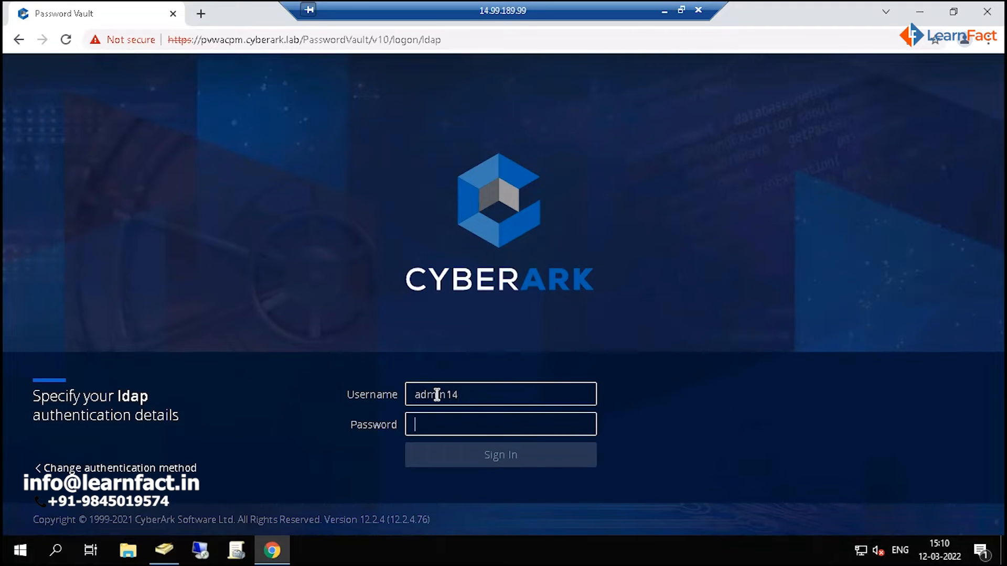
type("*****")
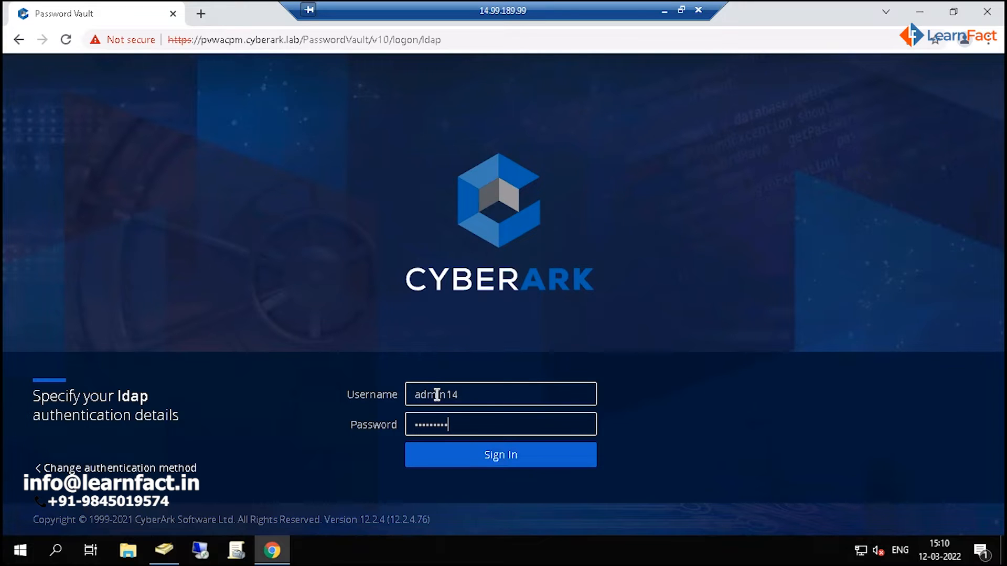
key("Return")
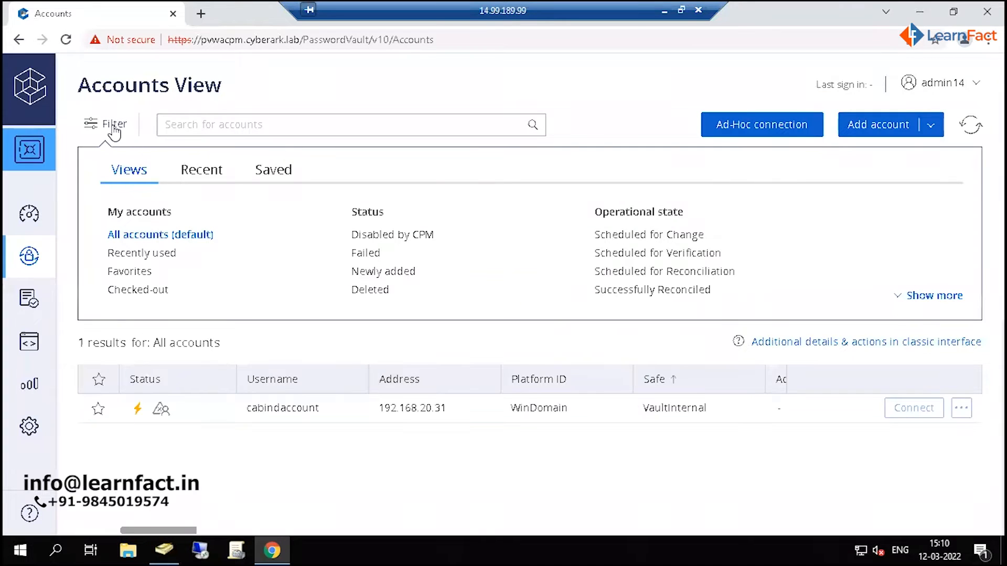
- Hide the accounts filter options, open the list of safes under Policies and look through the existing safes
left_click(114, 129)
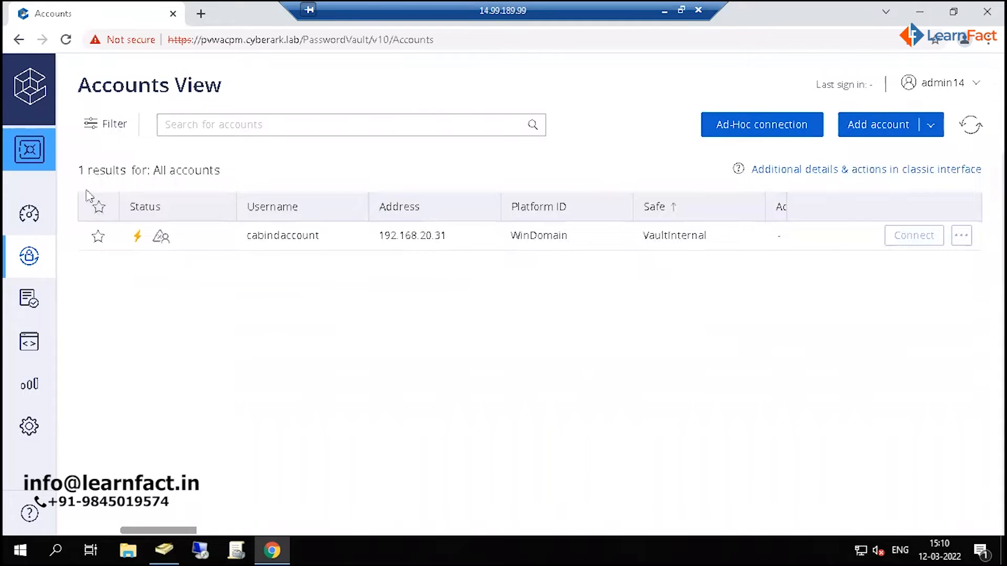
mouse_move(30, 306)
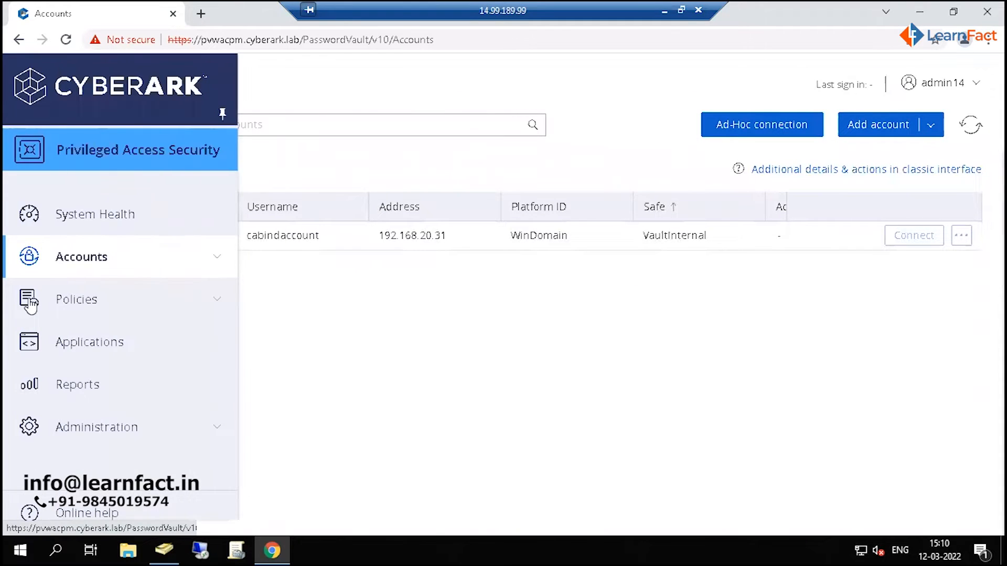
left_click(30, 306)
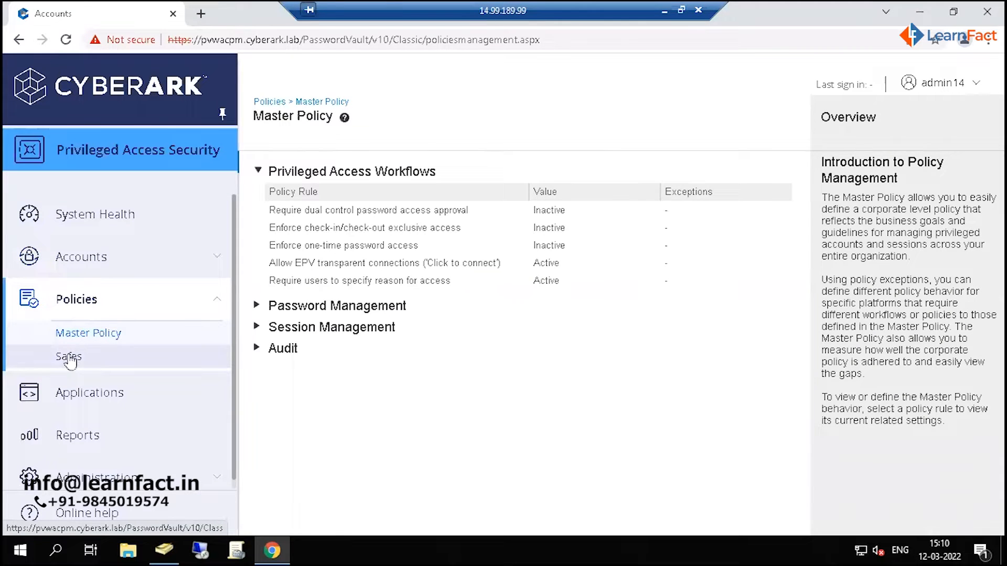
left_click(70, 359)
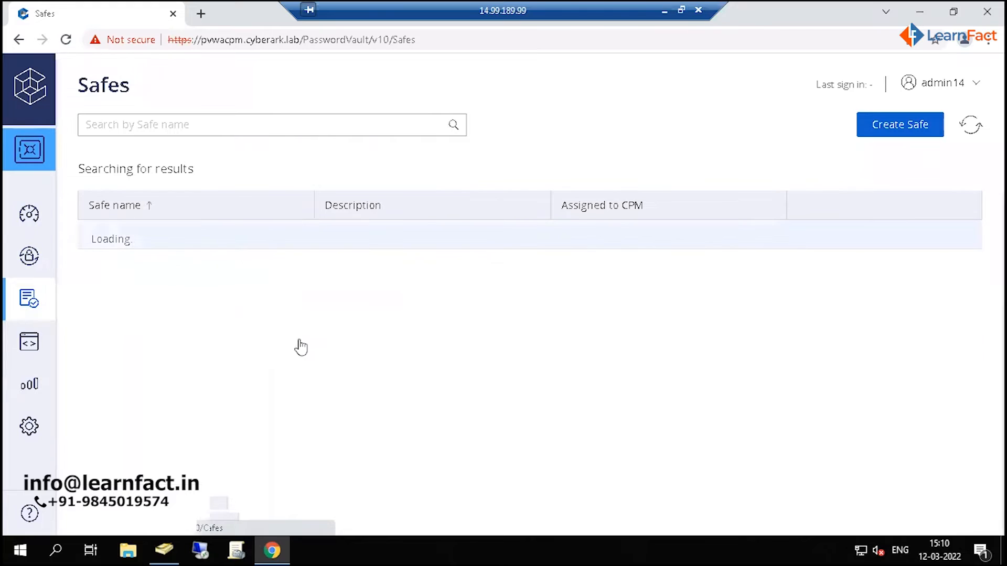
scroll(452, 363, "down", 1)
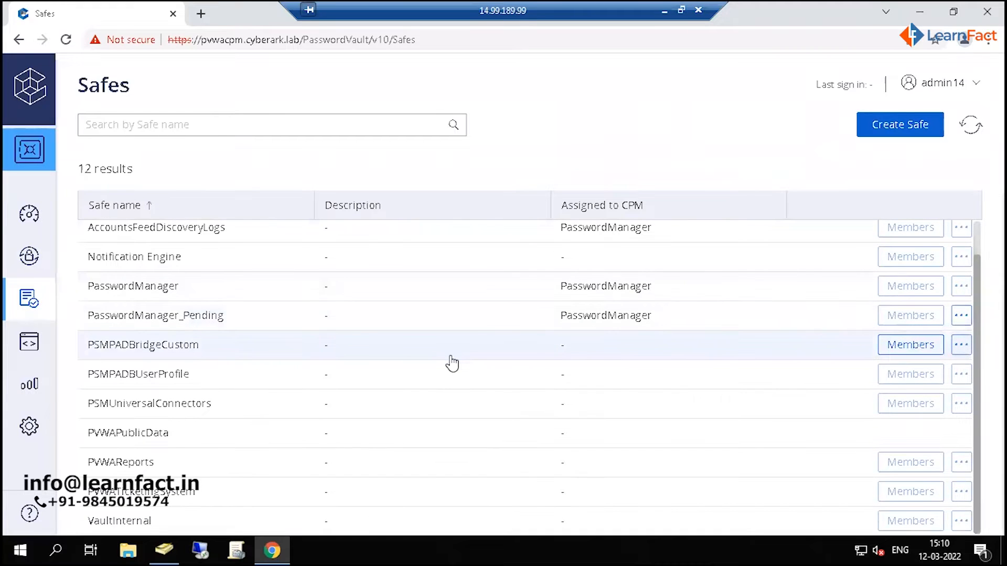
scroll(452, 363, "up", 1)
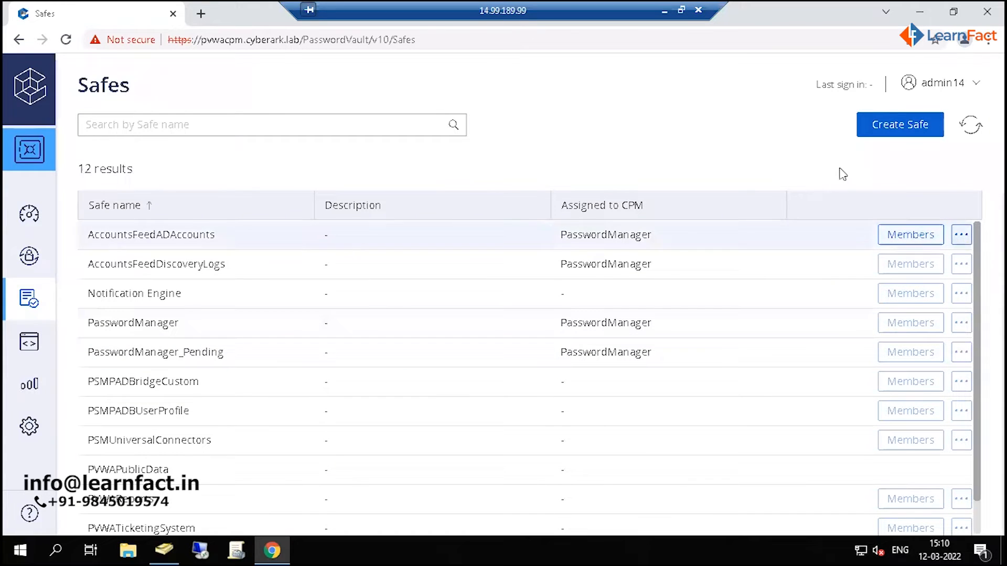
- Create a safe named Linux_Fin with the description "Linux finance team safe", assigned to the PasswordManager CPM
left_click(890, 134)
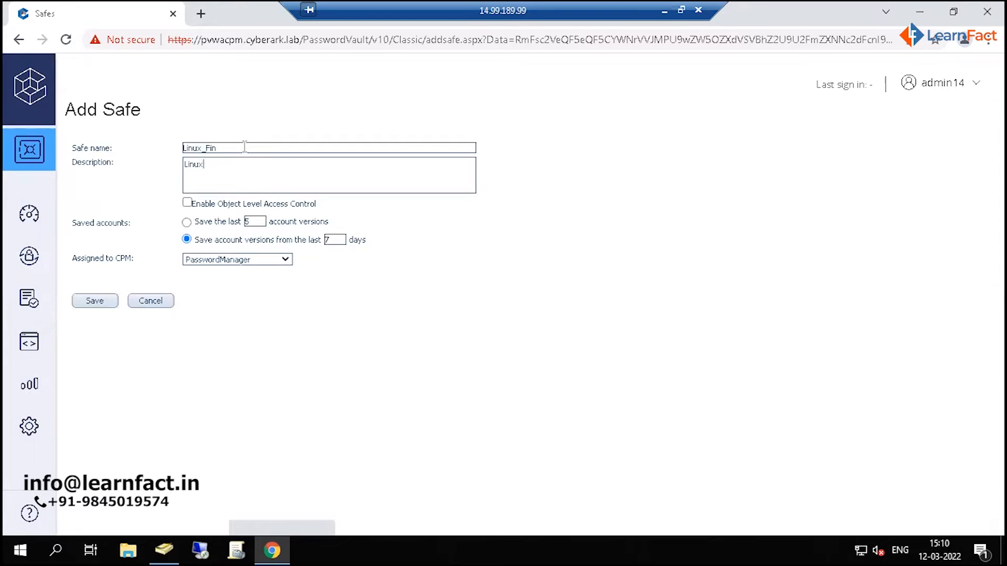
type("tea")
left_click(225, 261)
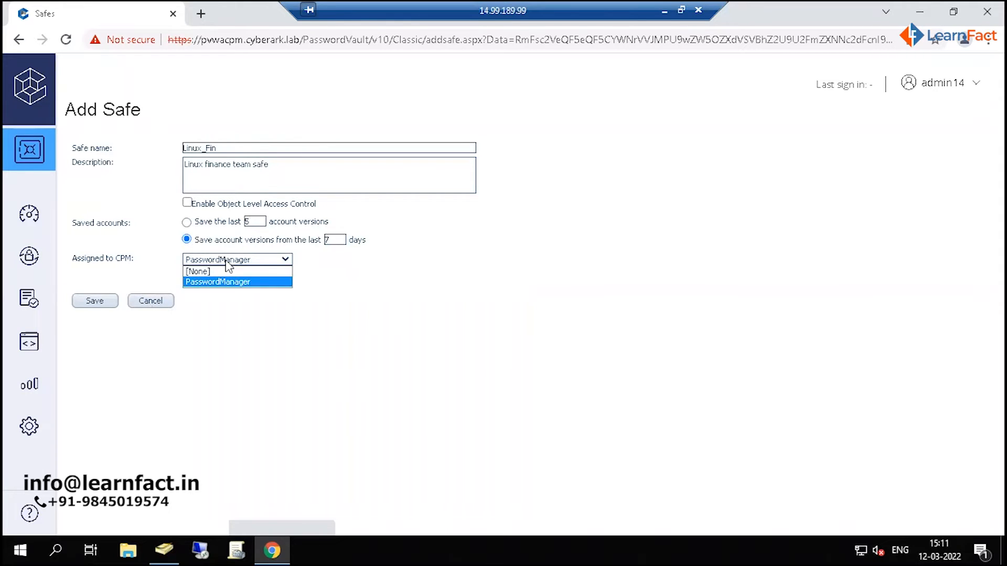
left_click(227, 261)
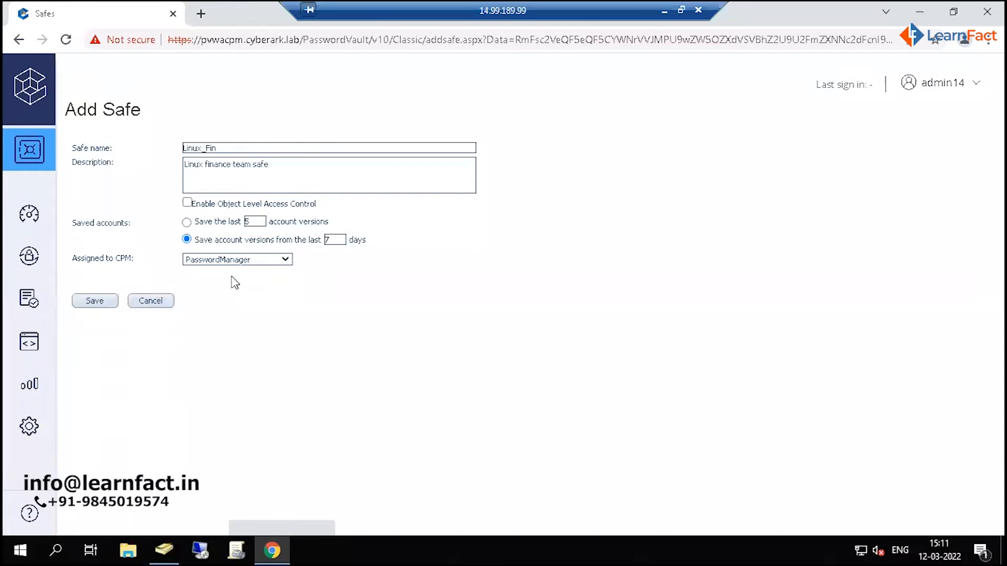
left_click(225, 261)
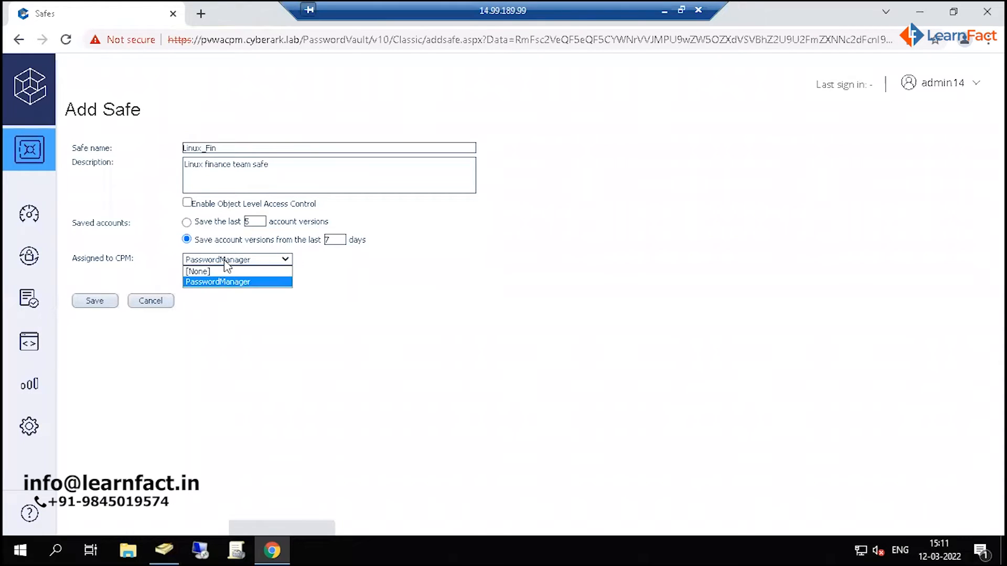
left_click(225, 261)
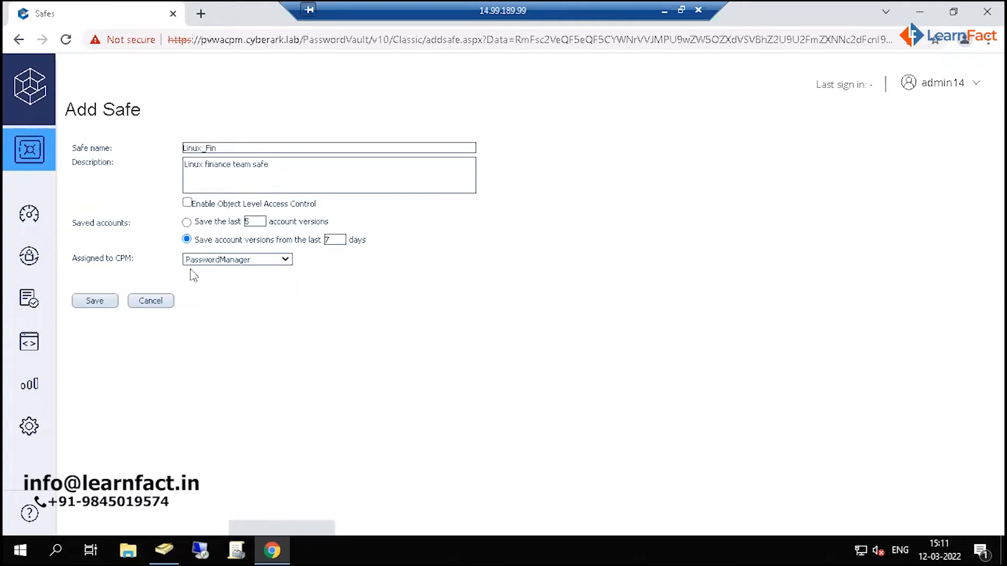
left_click(95, 302)
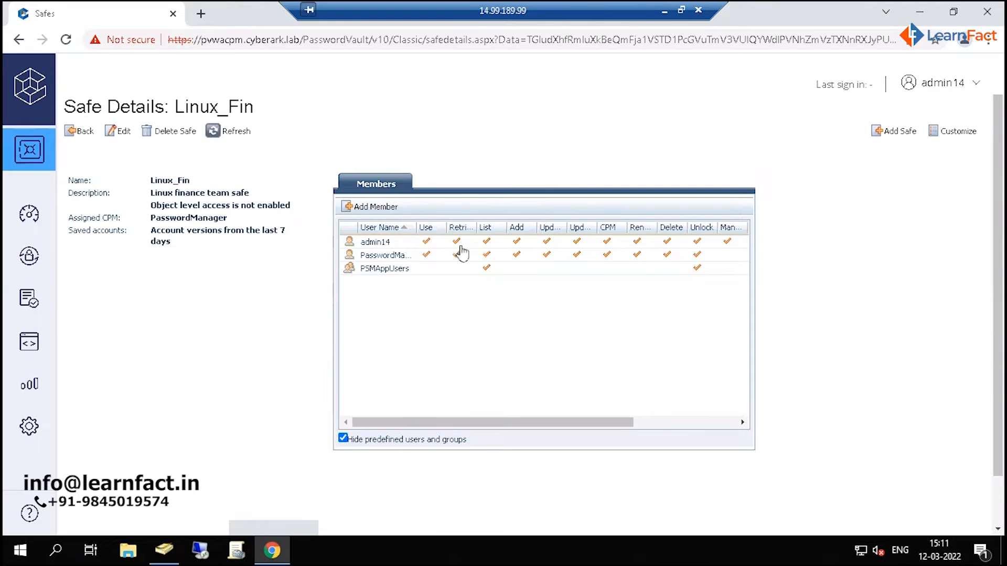
- Search the Vault for administrator and select the Administrator user as a new member of the Linux_Fin safe
left_click_drag(467, 418, 637, 411)
left_click_drag(517, 411, 371, 413)
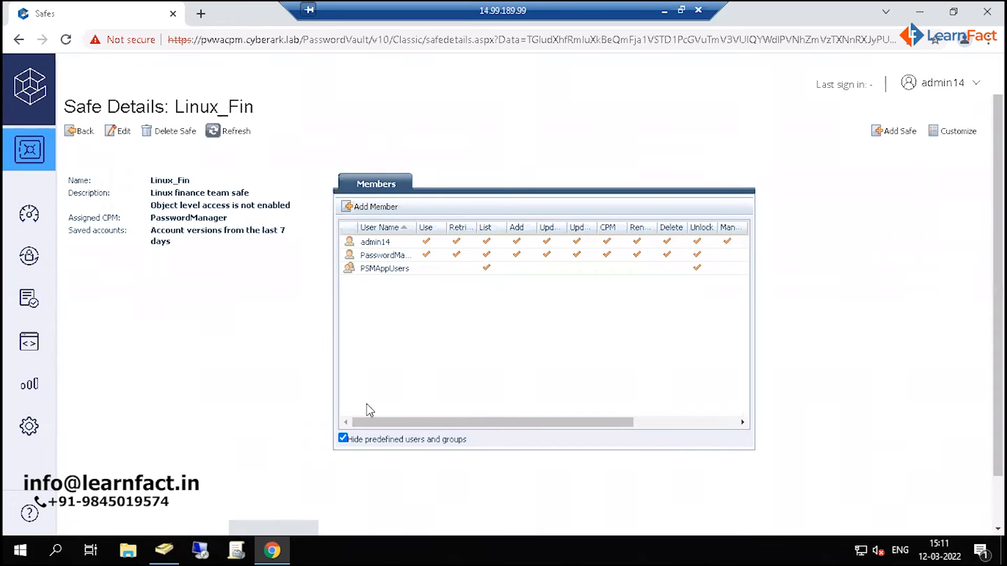
left_click(376, 207)
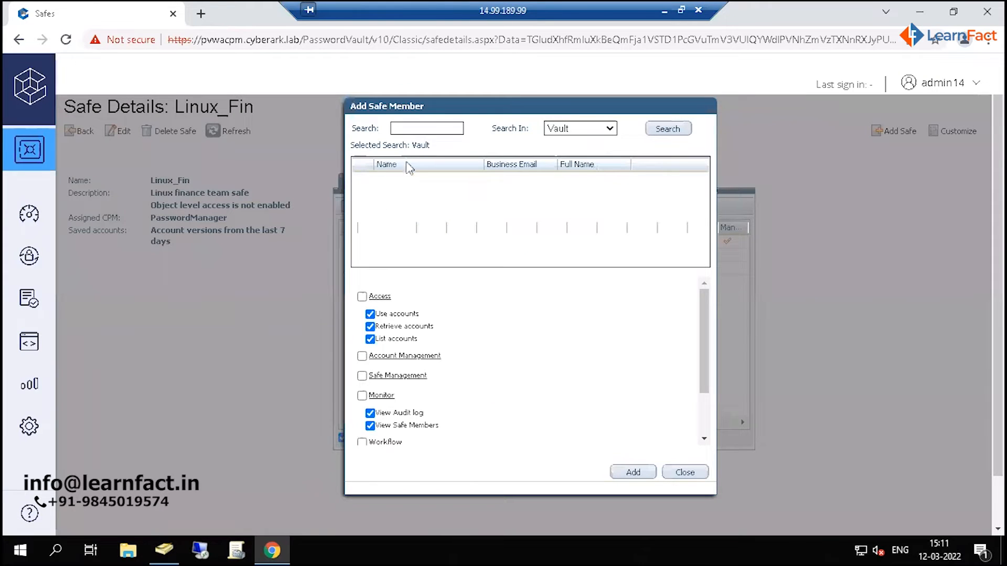
left_click(428, 130)
type("administrator")
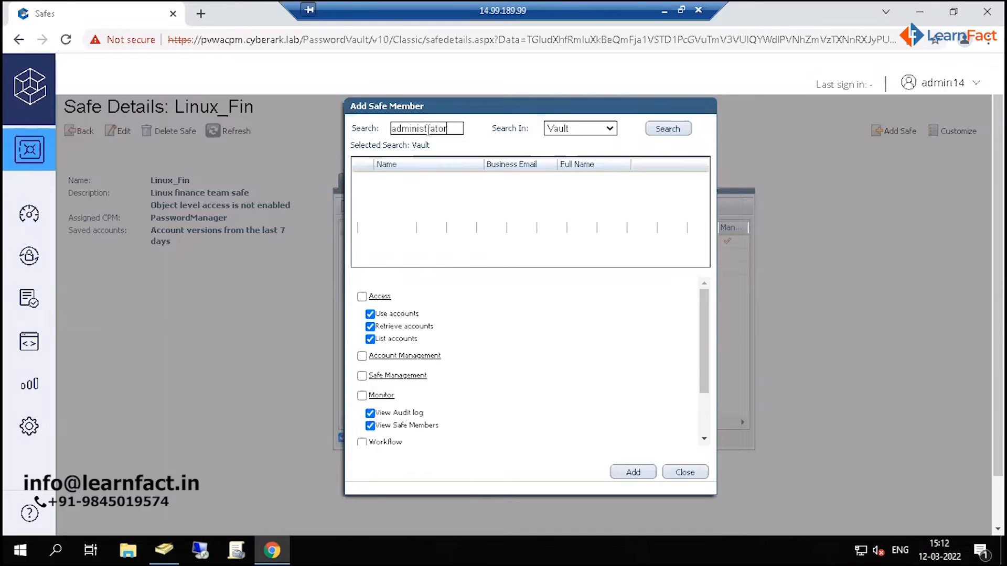
left_click(666, 130)
left_click(400, 181)
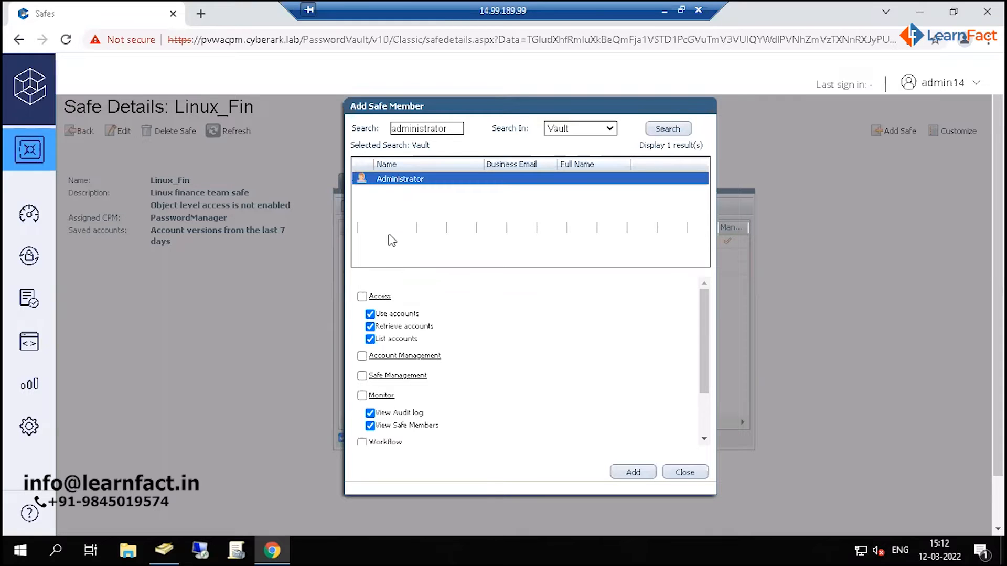
- Add Administrator to the safe with all Access, Account Management, Safe Management, Monitor, Workflow and Advanced permissions
left_click(364, 297)
left_click(363, 377)
left_click(361, 397)
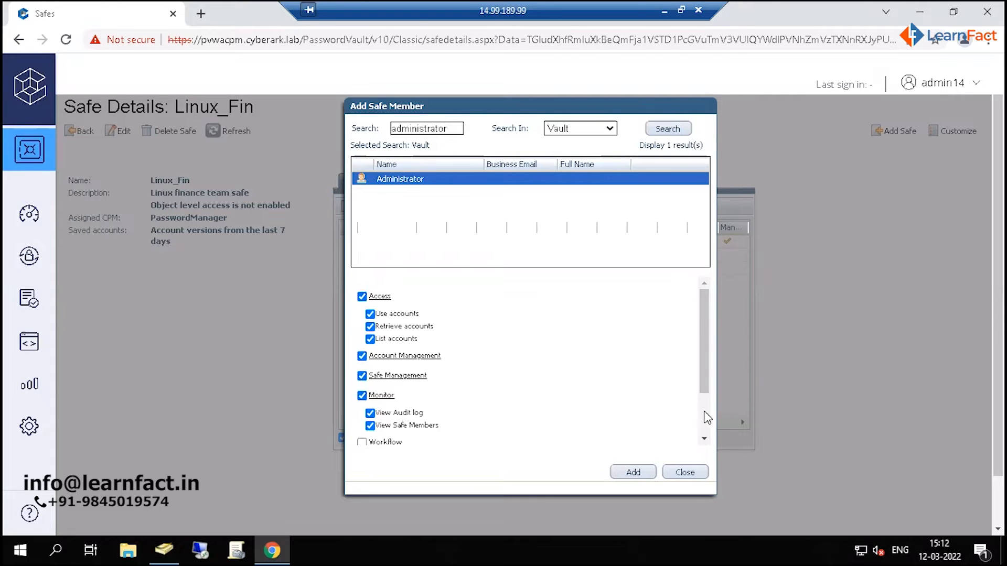
scroll(704, 417, "down", 3)
left_click(362, 378)
left_click(362, 399)
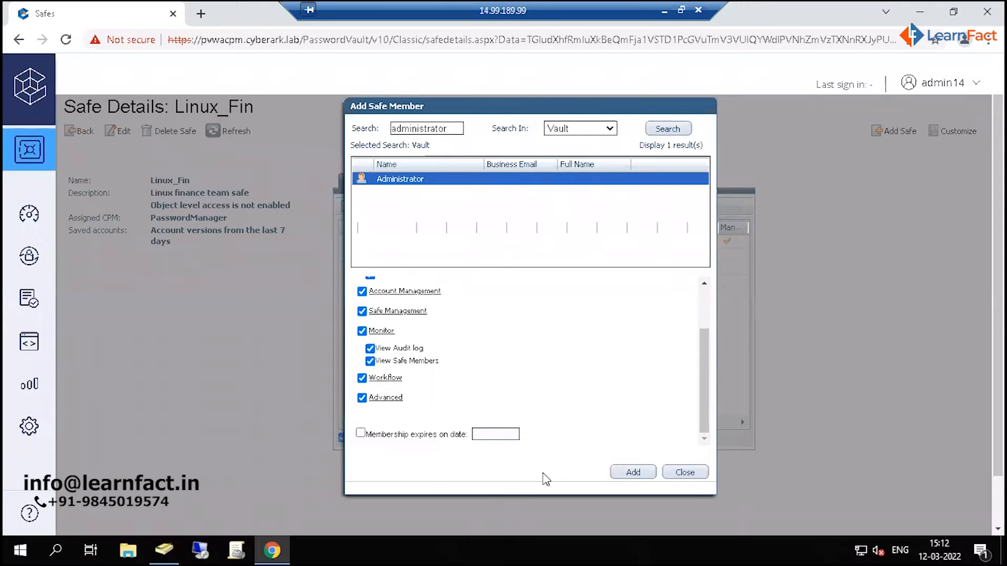
left_click(635, 473)
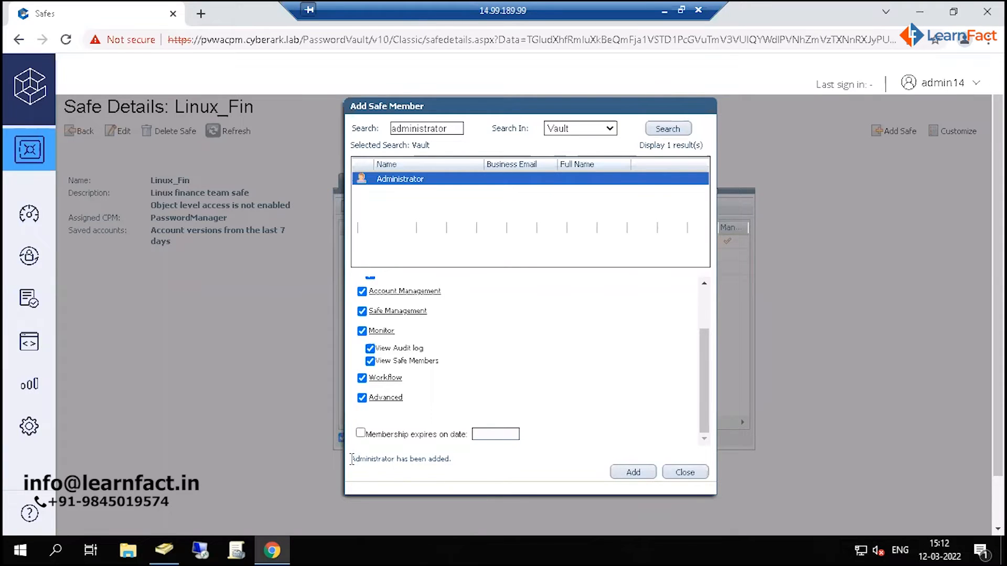
left_click_drag(352, 459, 455, 464)
left_click(454, 464)
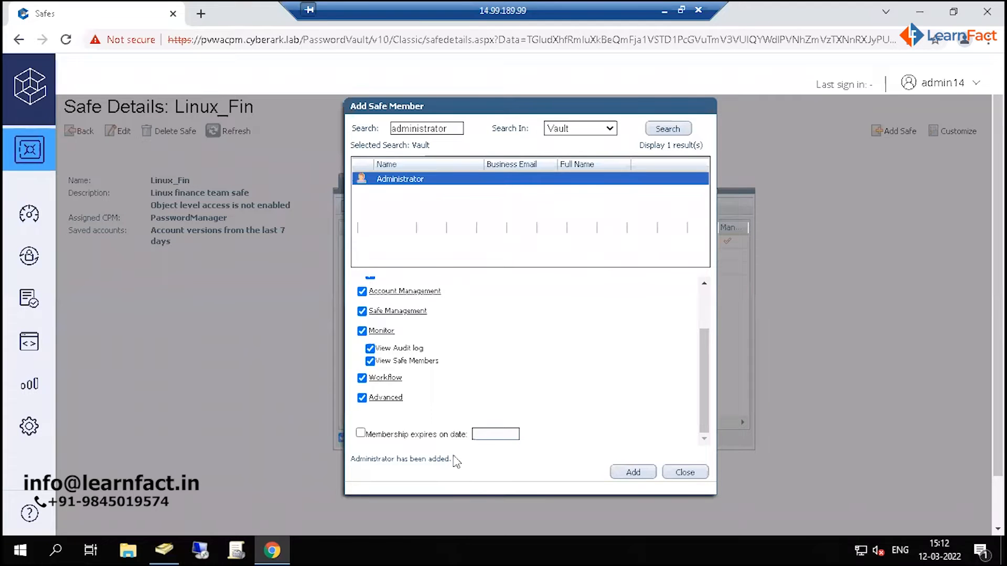
left_click(685, 472)
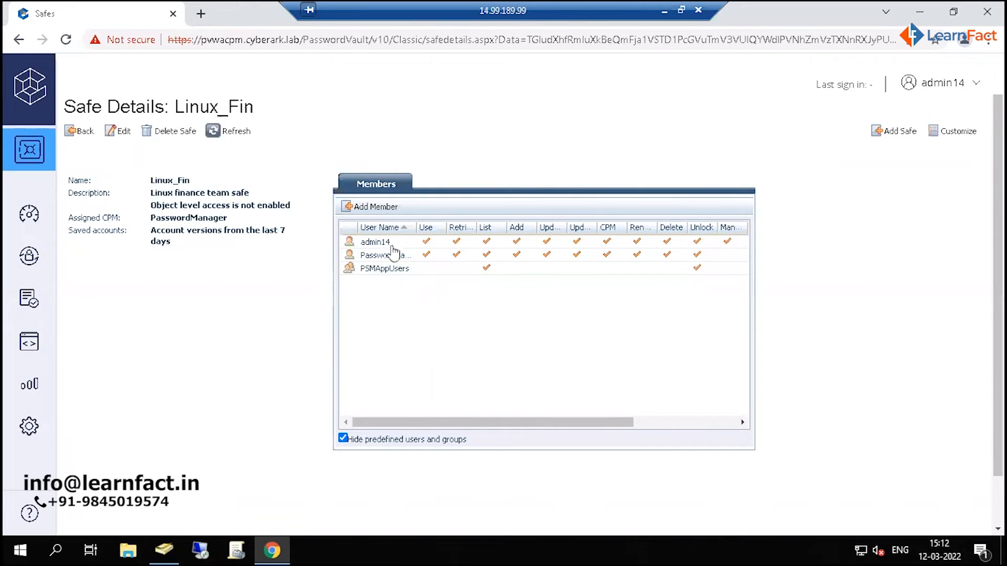
- Search LDAPIntegration for linux as a possible safe member, and close the member dialog without adding anyone
left_click(370, 209)
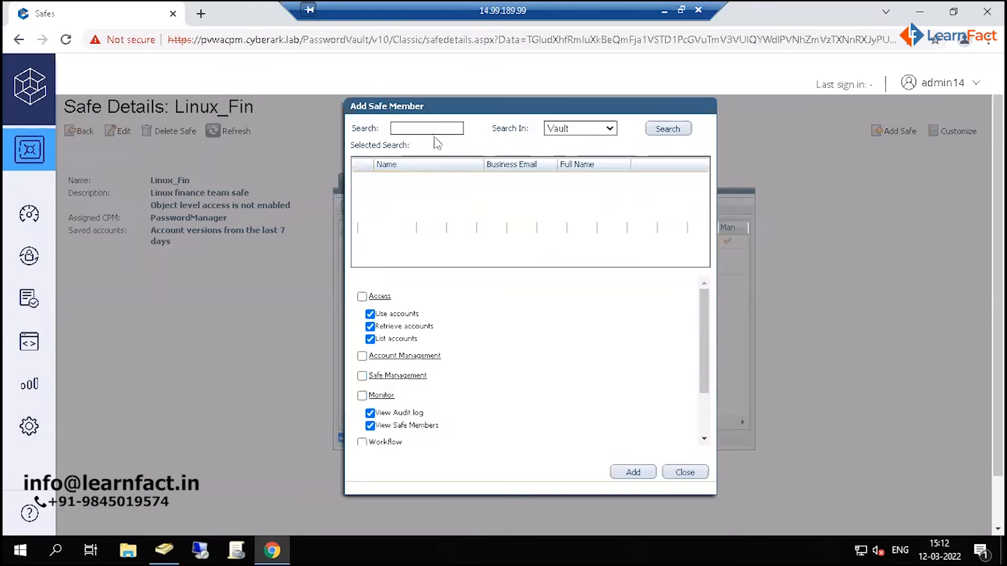
type("linuc")
key("BackSpace")
left_click(582, 131)
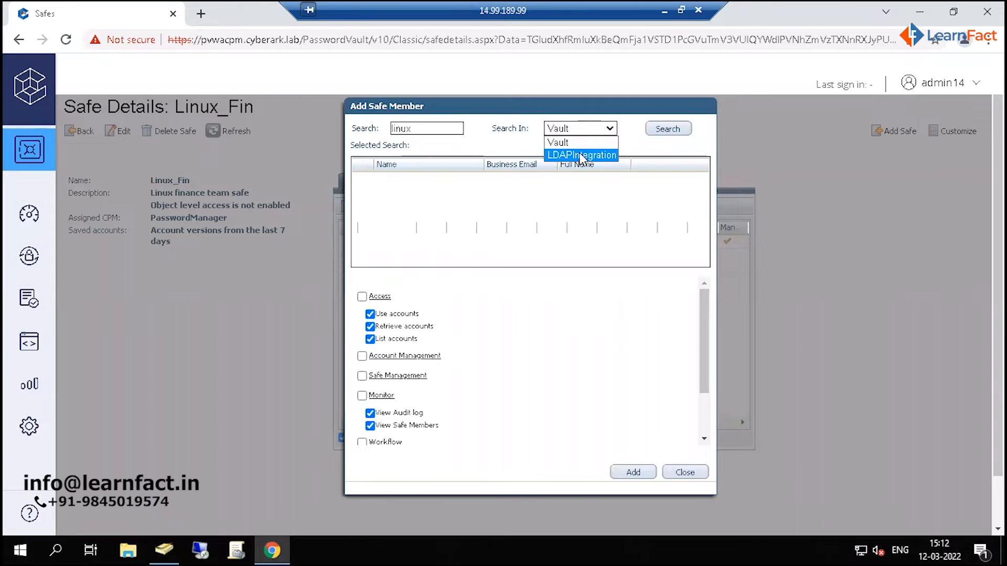
left_click(581, 155)
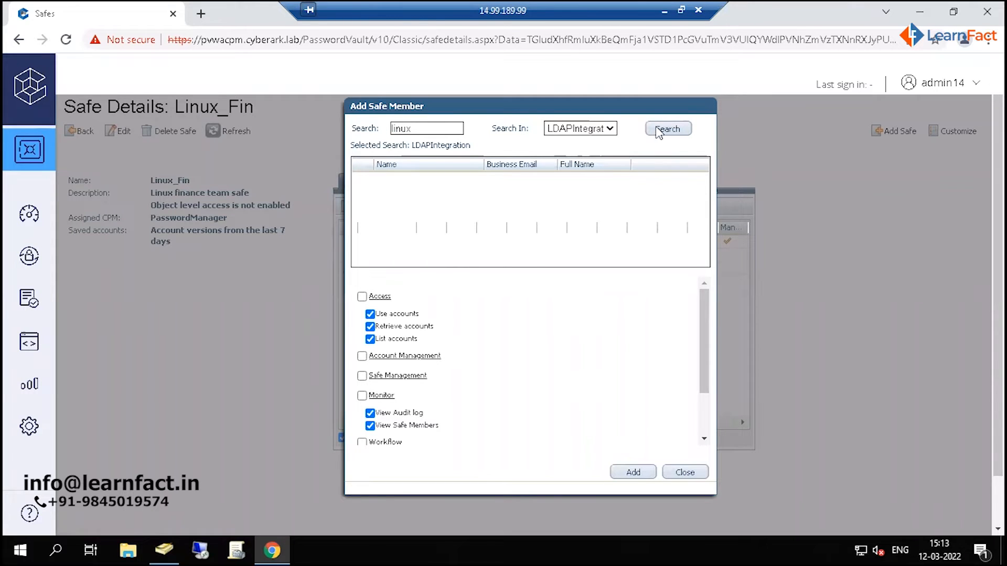
left_click(659, 131)
left_click(684, 474)
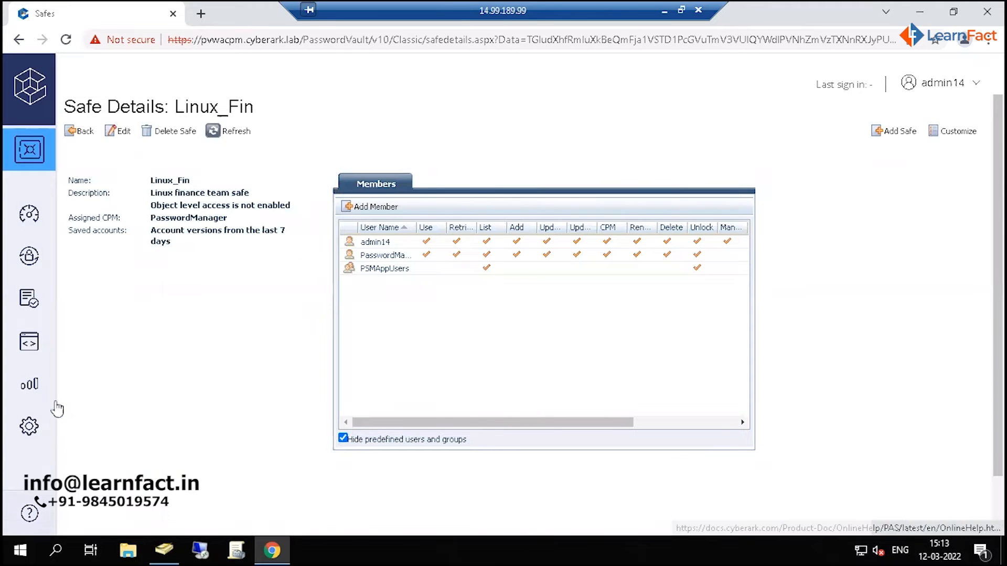
- Open Platform Management under Administration and look through the target platform categories
left_click(33, 429)
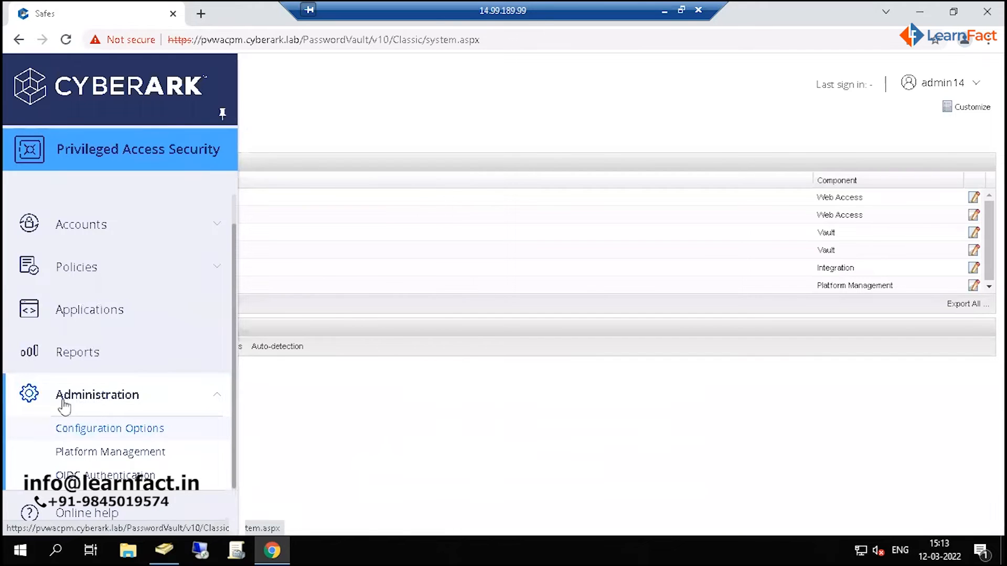
left_click(114, 457)
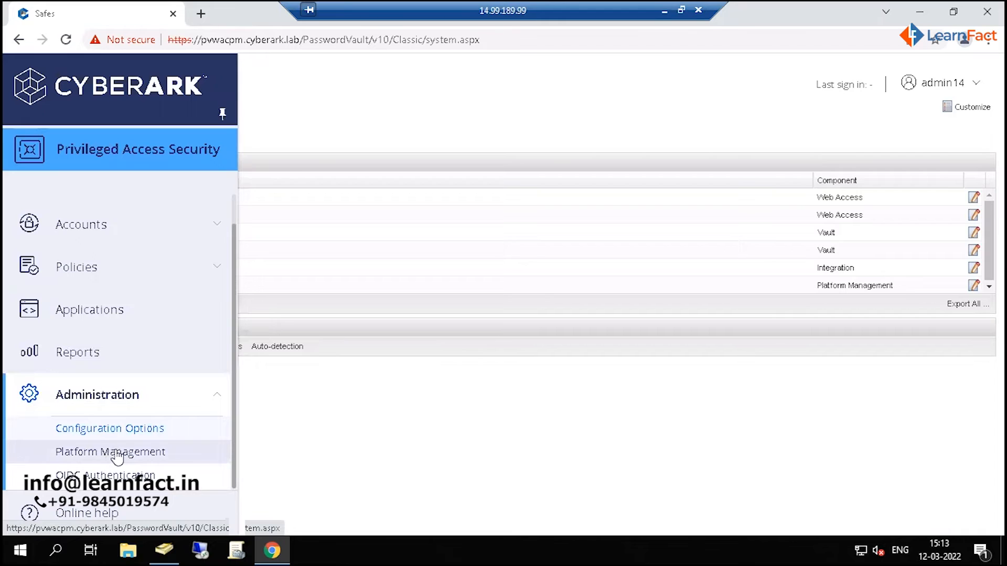
left_click(117, 458)
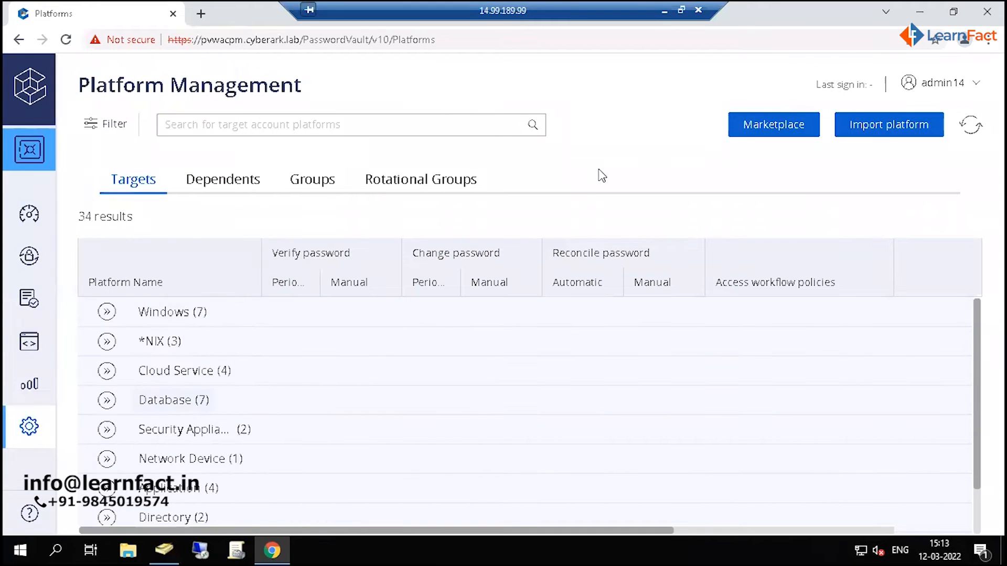
scroll(597, 384, "down", 2)
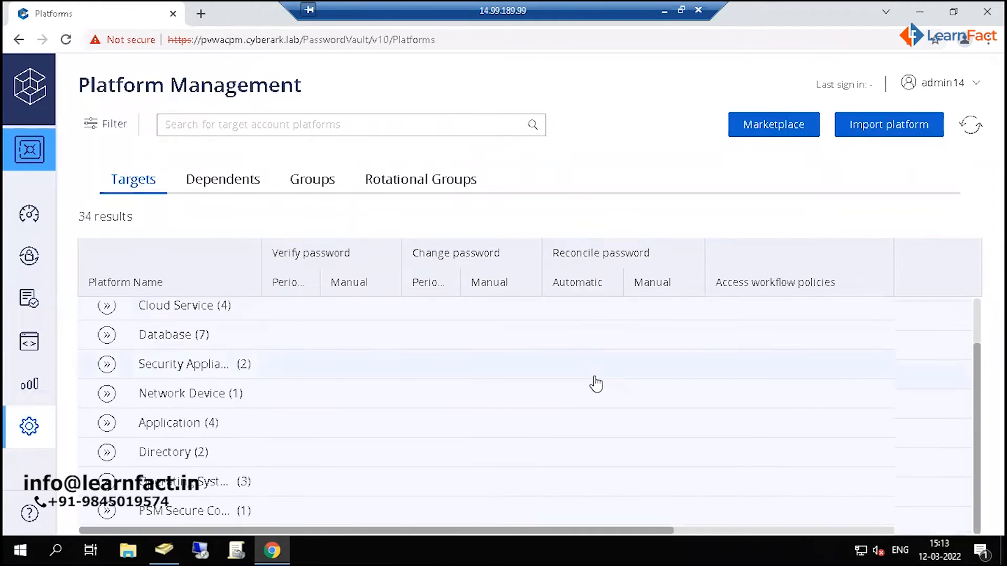
scroll(597, 384, "up", 2)
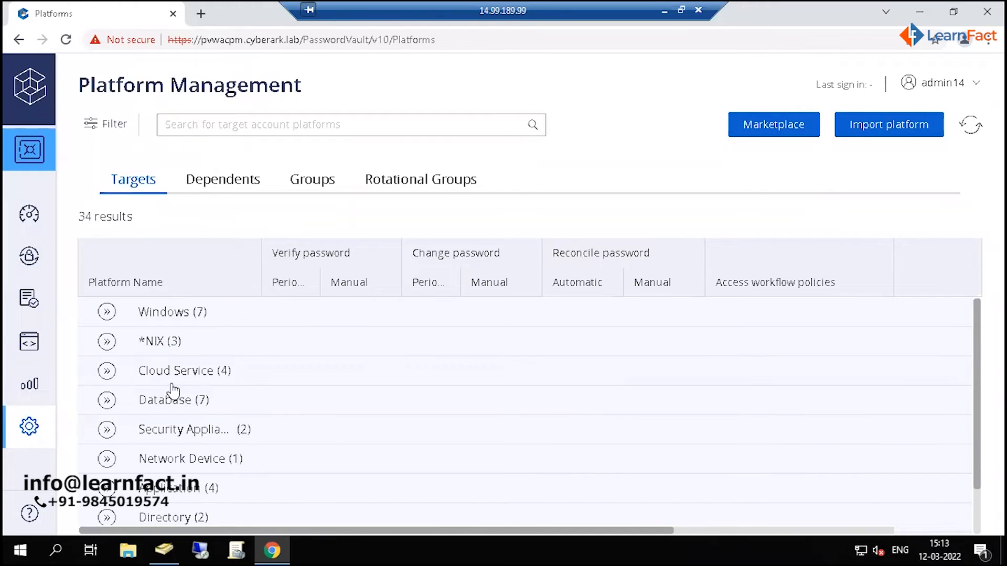
- Start duplicating the Unix via SSH platform from System Configuration's Platform Management, naming the copy admin14 Unix via SSH
left_click(29, 442)
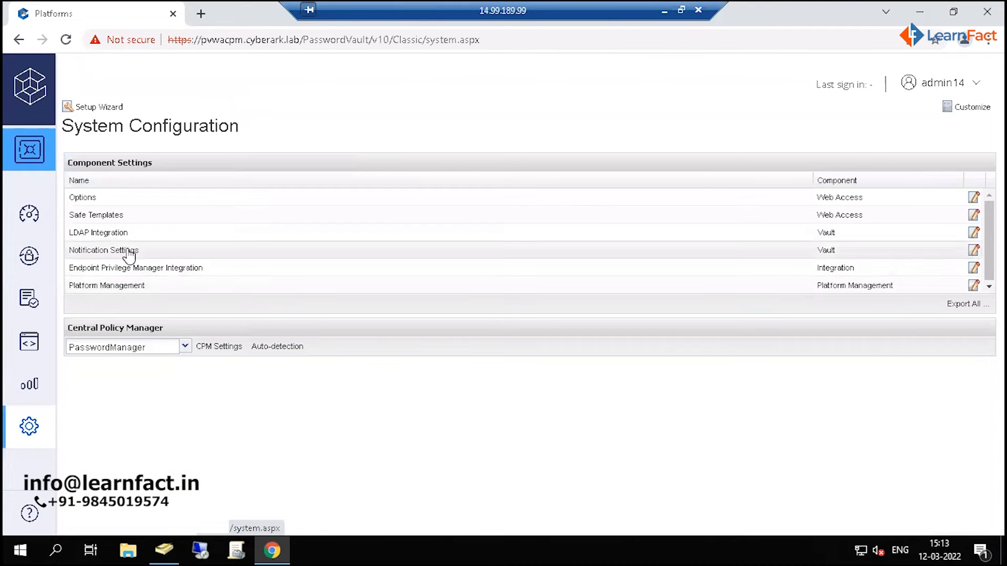
left_click(130, 287)
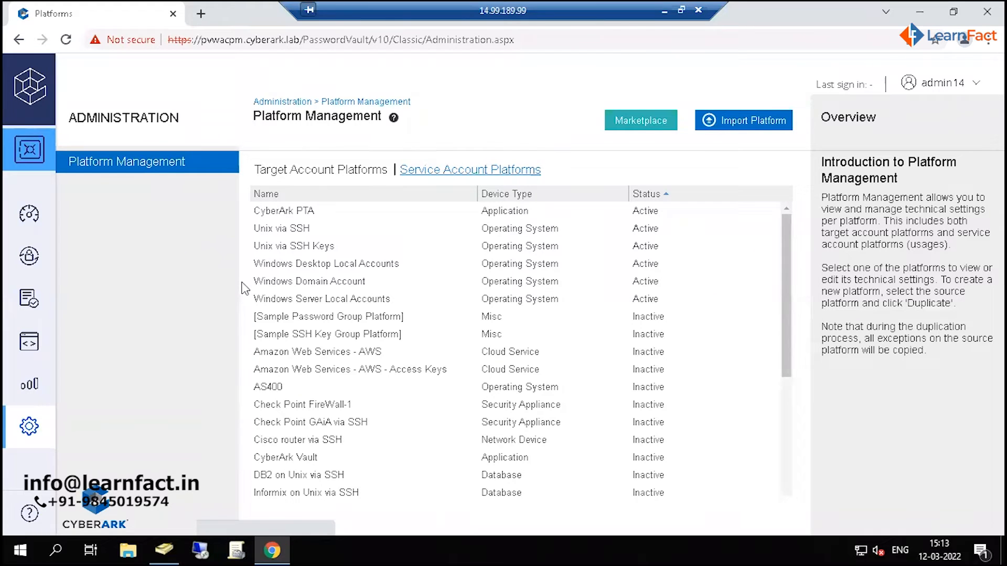
left_click(287, 231)
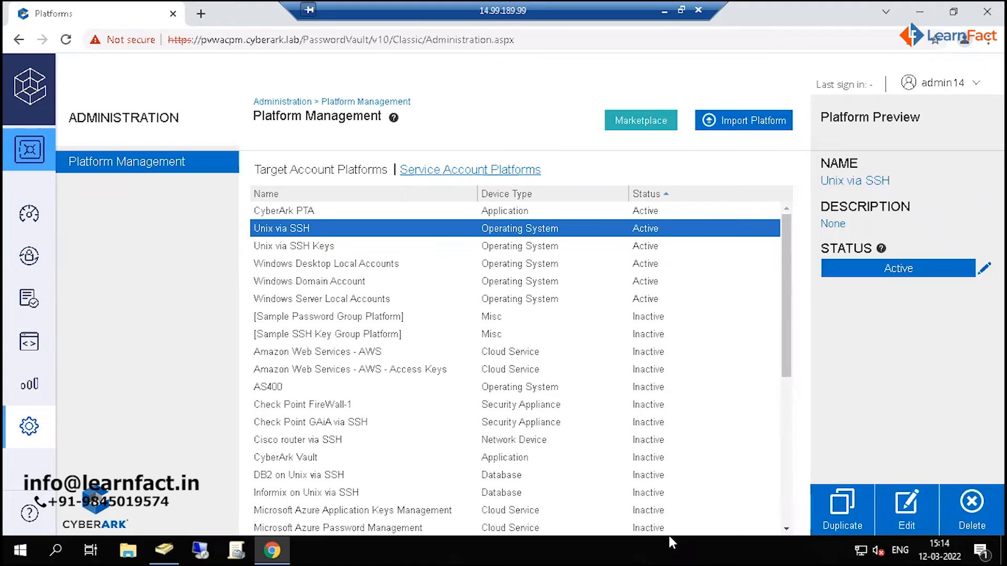
left_click(839, 504)
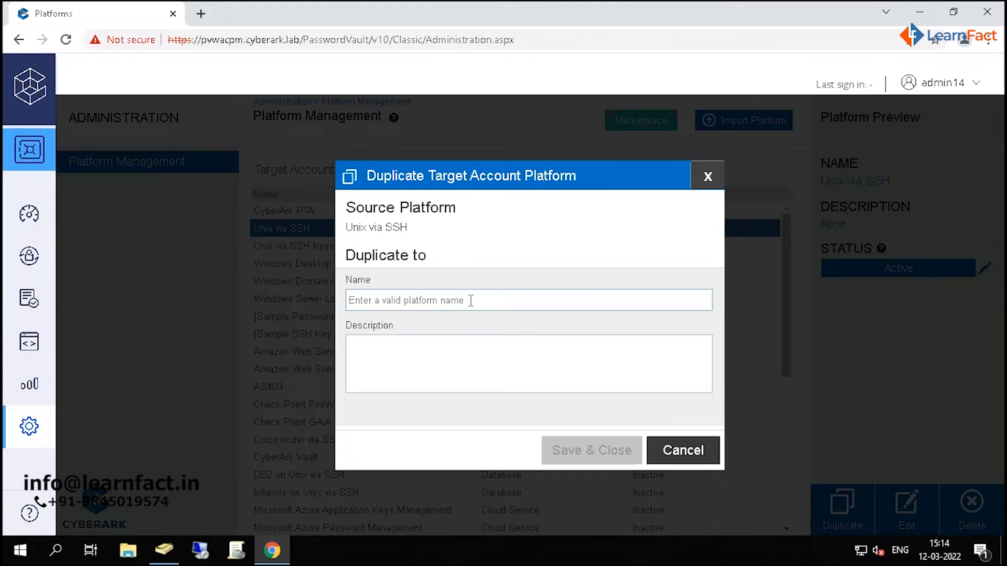
type("adm")
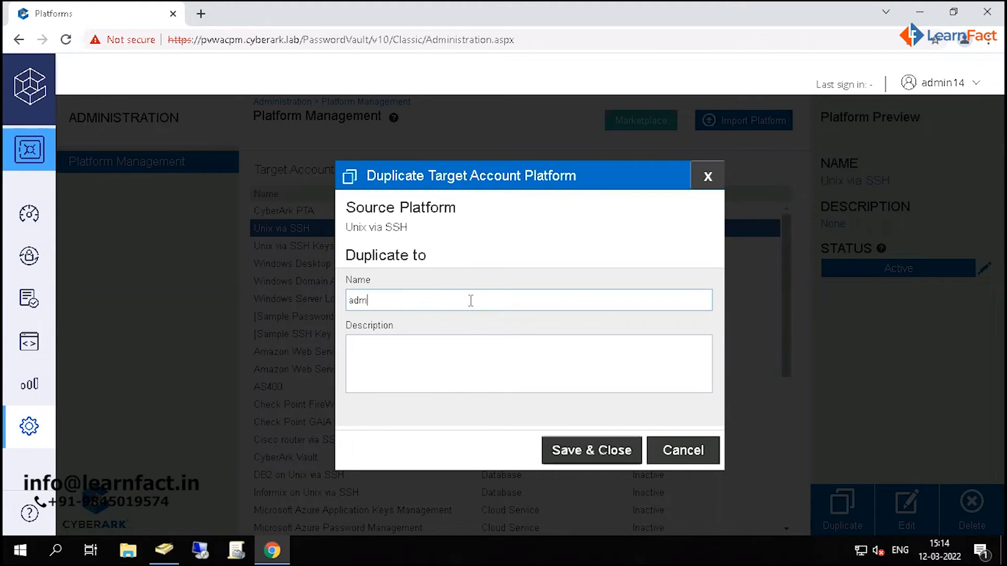
type("in14")
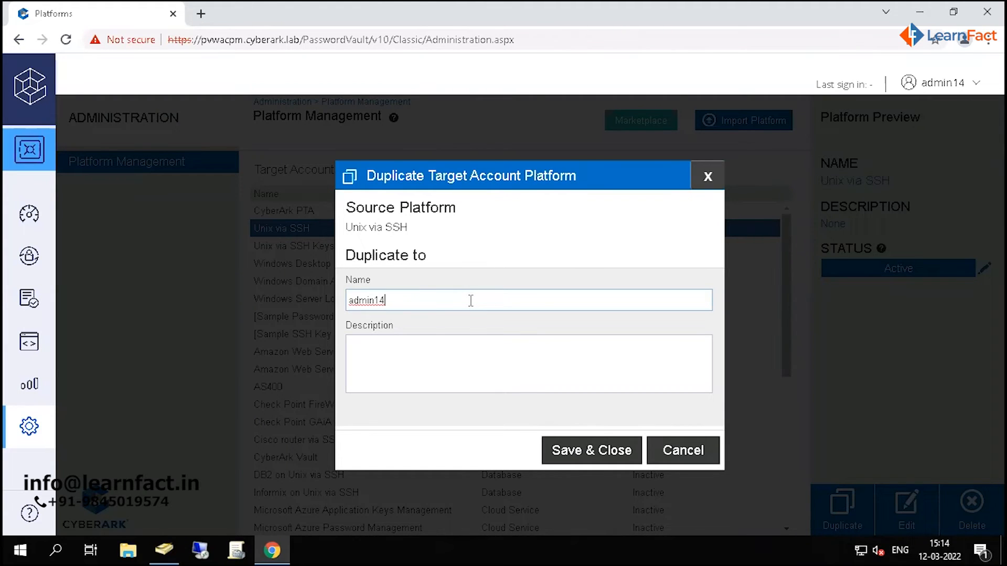
type(" Unix via SSH")
- Describe the duplicate platform as "Platform created for Unix Finance team" and save it
left_click(439, 371)
type("Pa")
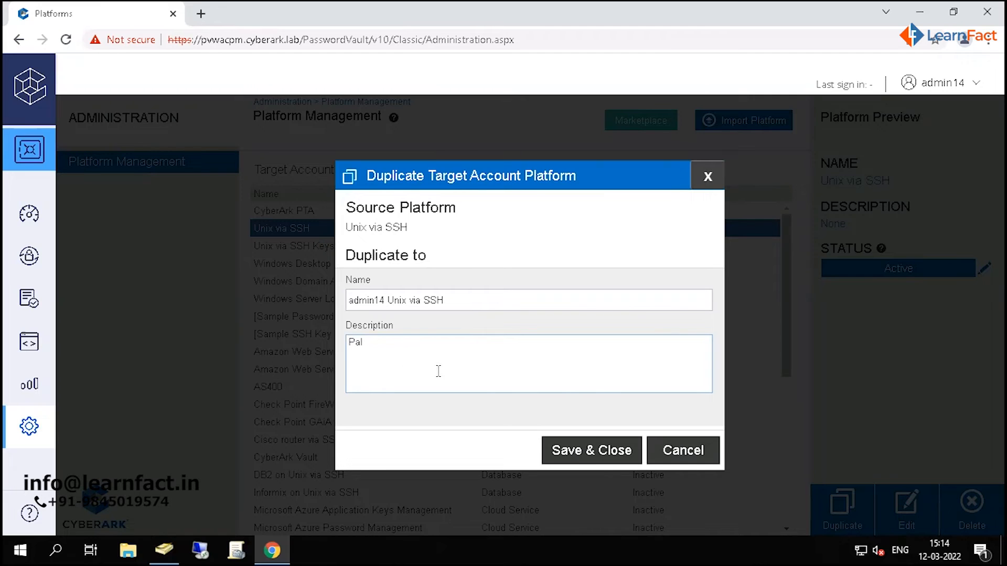
type("atform created for Unix Fian")
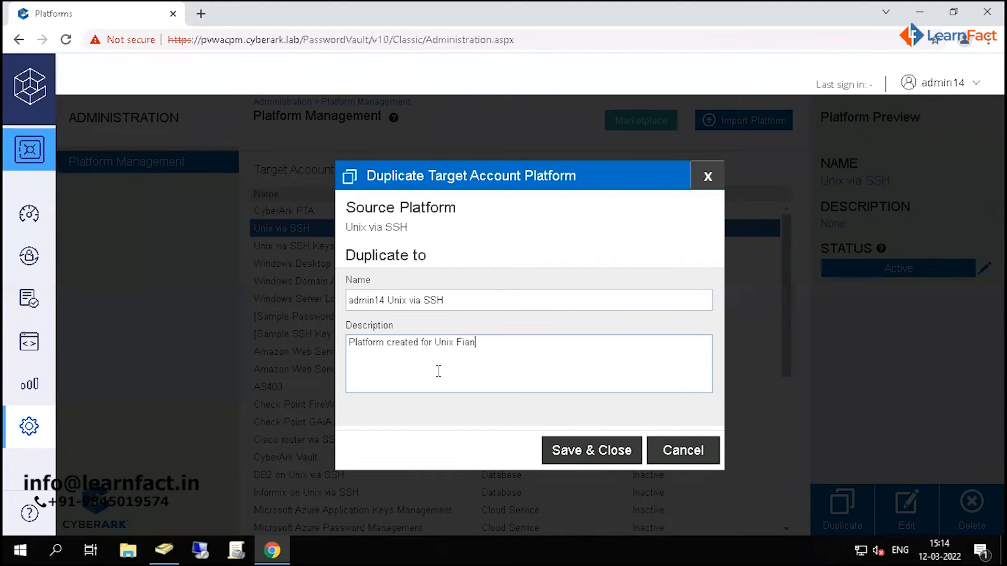
key("BackSpace")
key("BackSpace")
type("nce team")
left_click(616, 458)
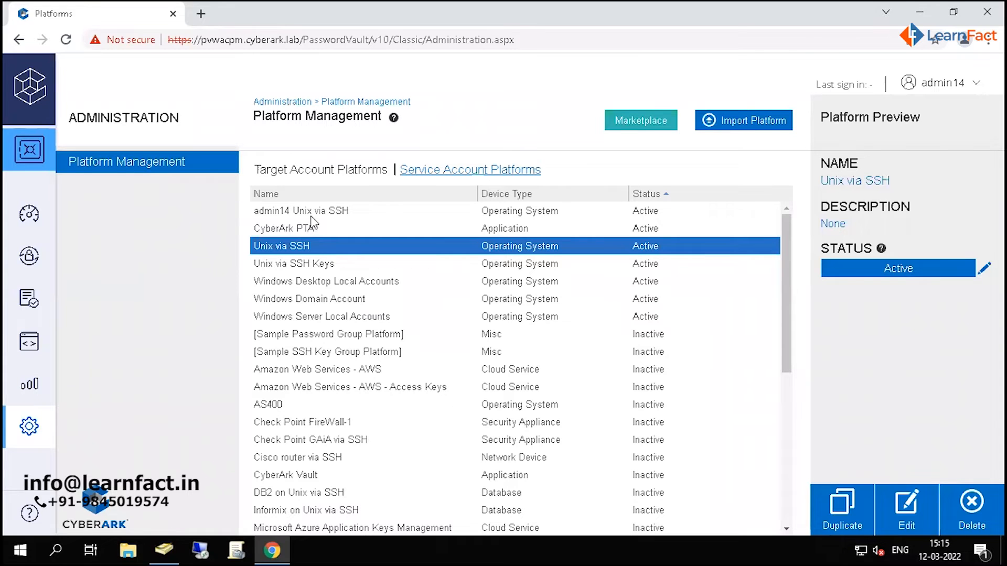
- Review the admin14 Unix via SSH platform's UI & Workflows, General and Generate Password settings, and leave the editor without changes
left_click(309, 212)
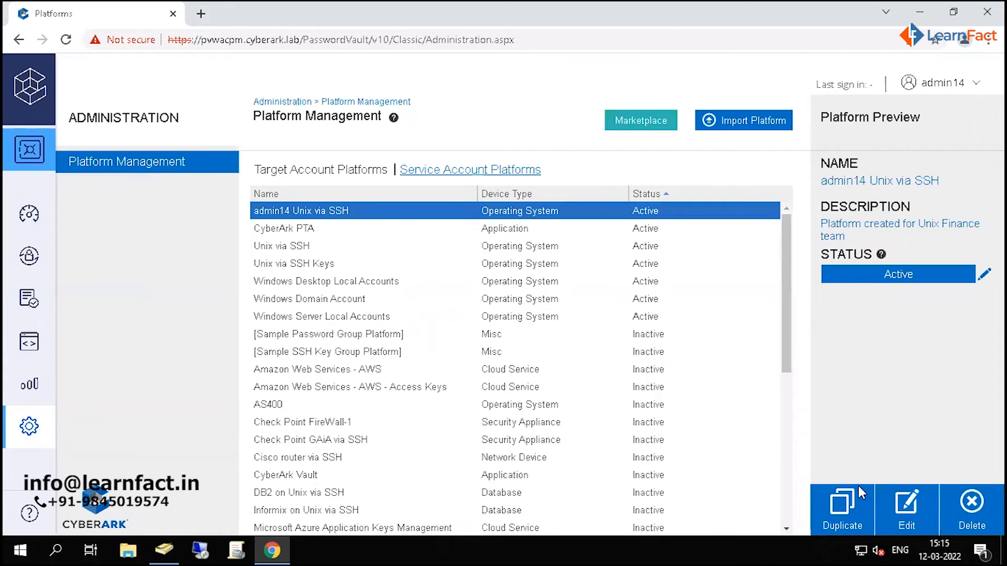
left_click(908, 508)
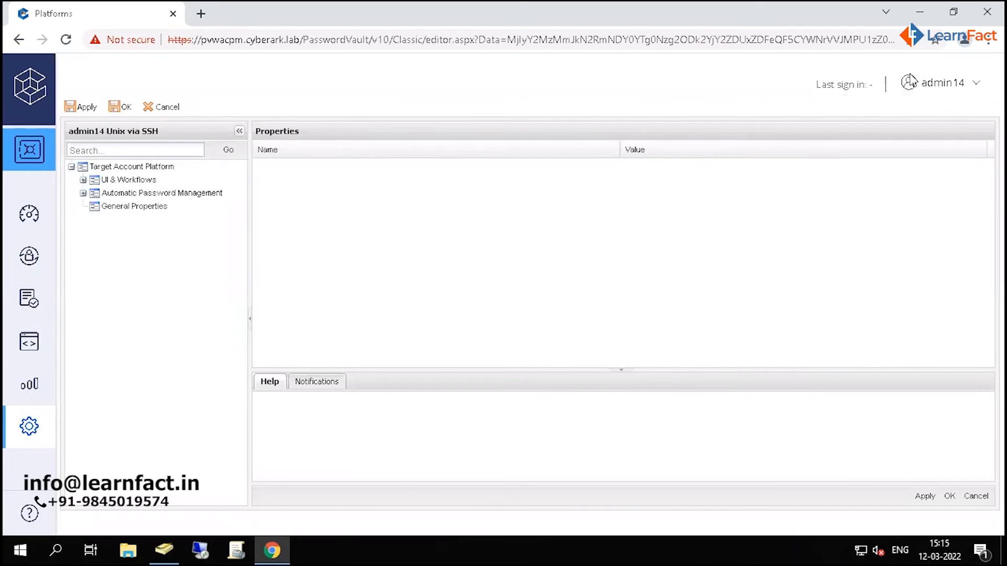
left_click(83, 180)
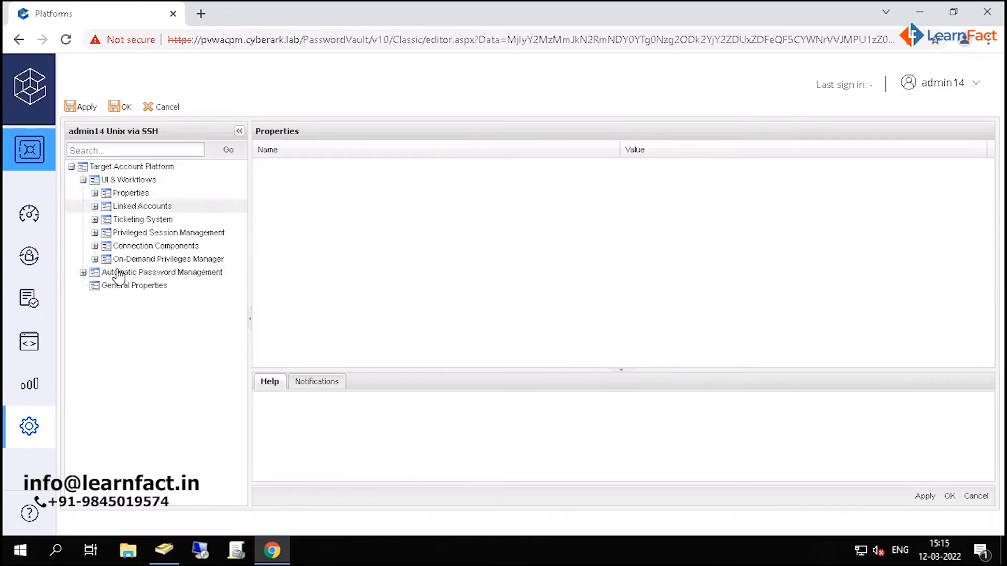
left_click(83, 273)
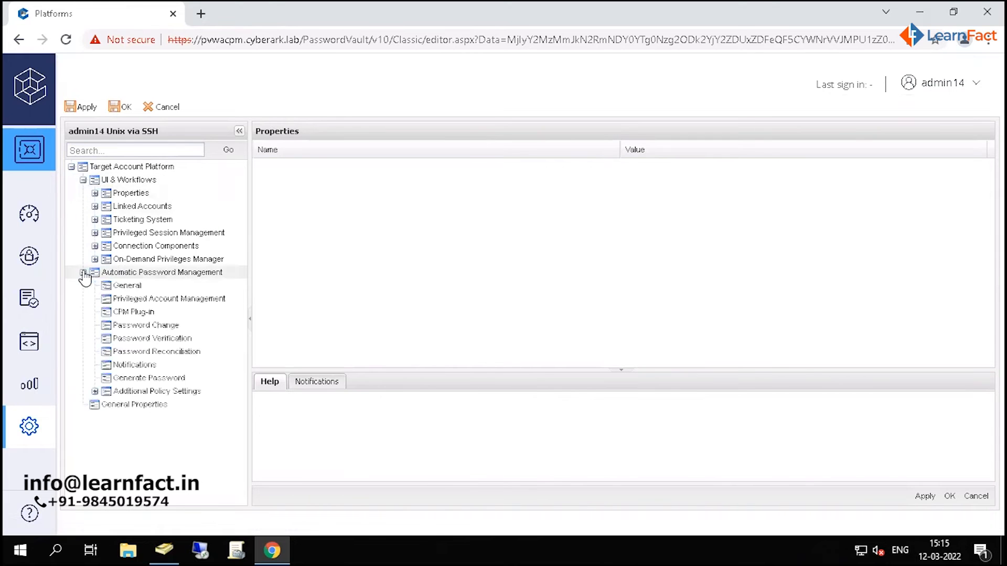
left_click(124, 286)
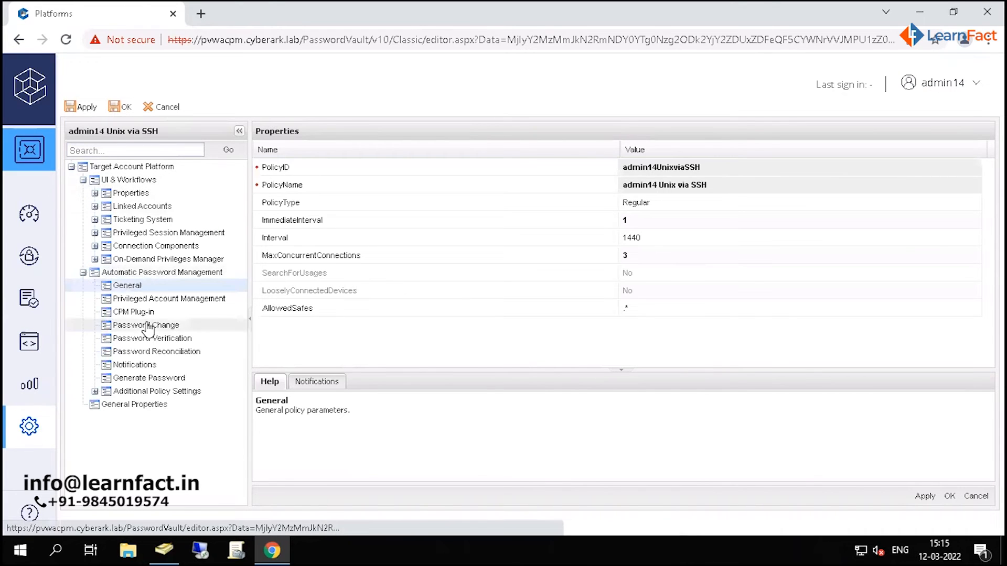
left_click(152, 382)
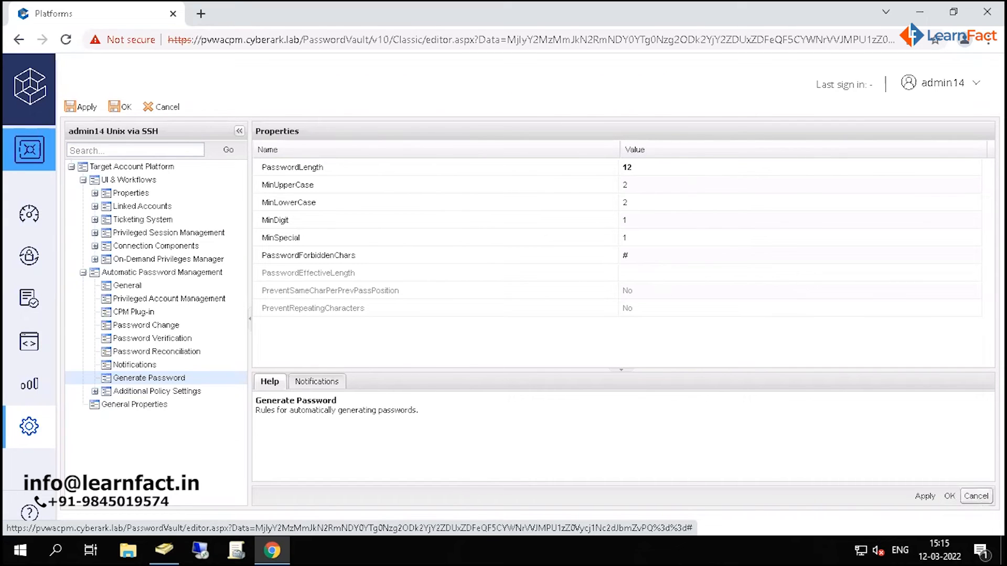
left_click(979, 497)
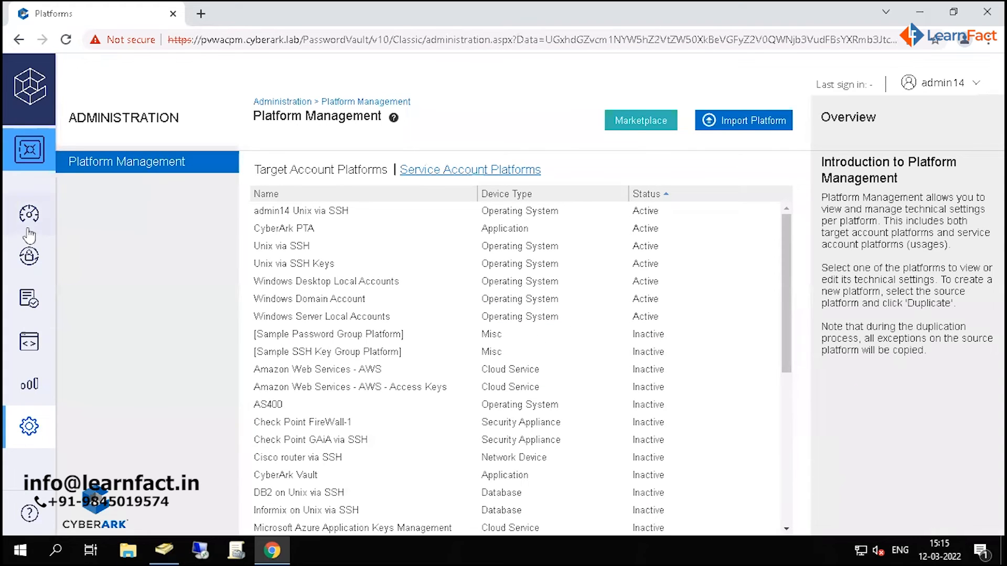
- Start adding a new account from the Accounts View with *NIX as its system type
left_click(30, 257)
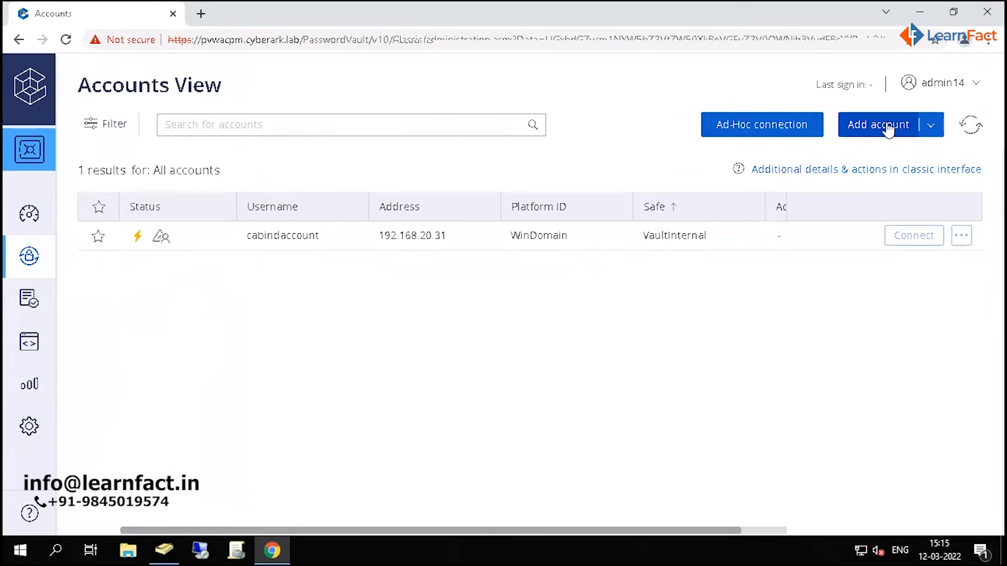
left_click(871, 130)
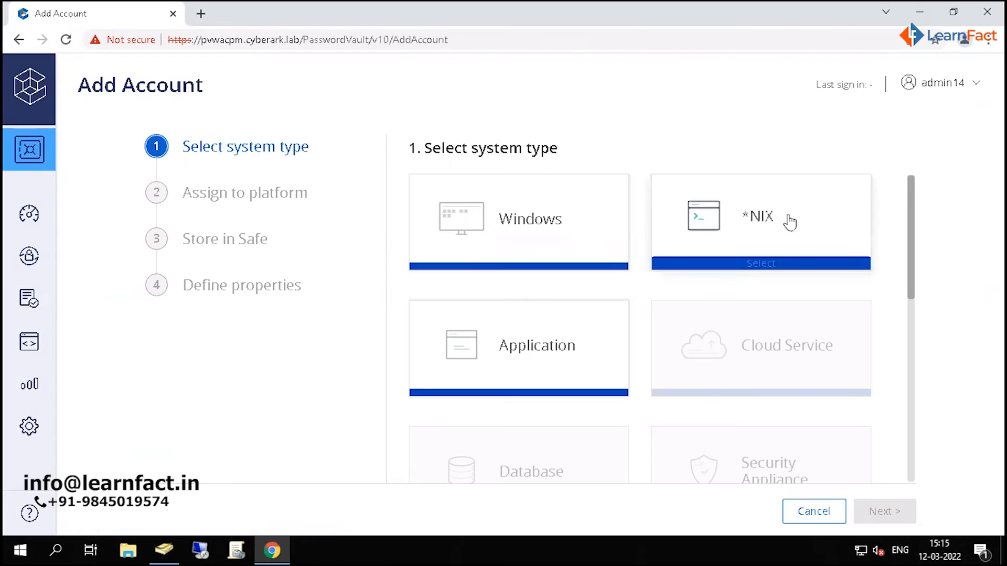
mouse_move(791, 223)
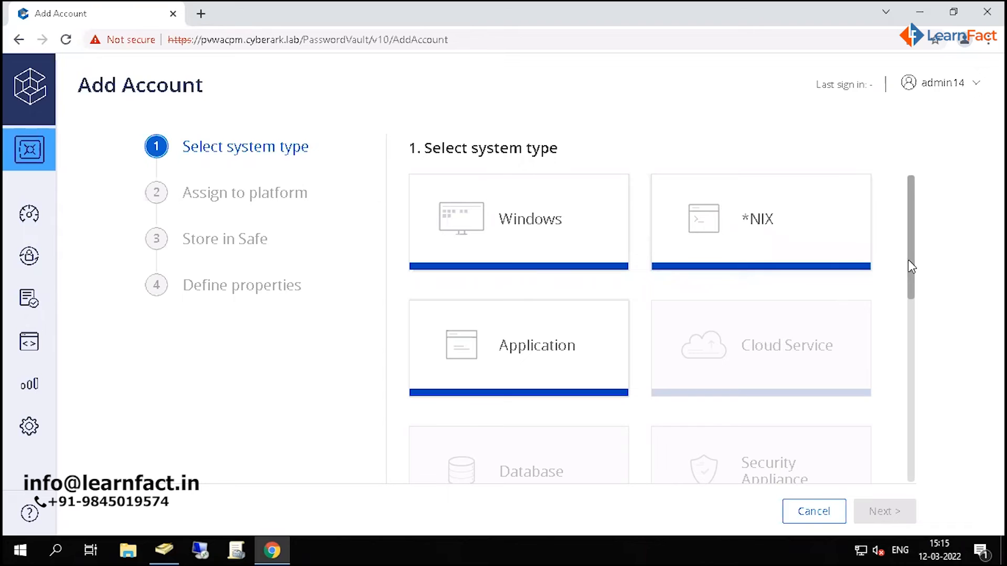
left_click_drag(911, 267, 913, 364)
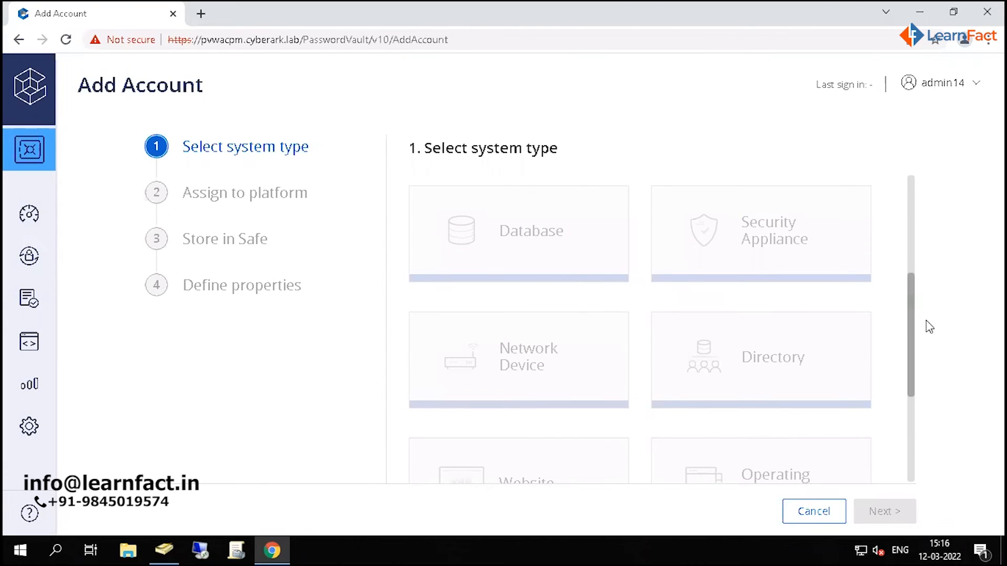
left_click_drag(912, 330, 912, 208)
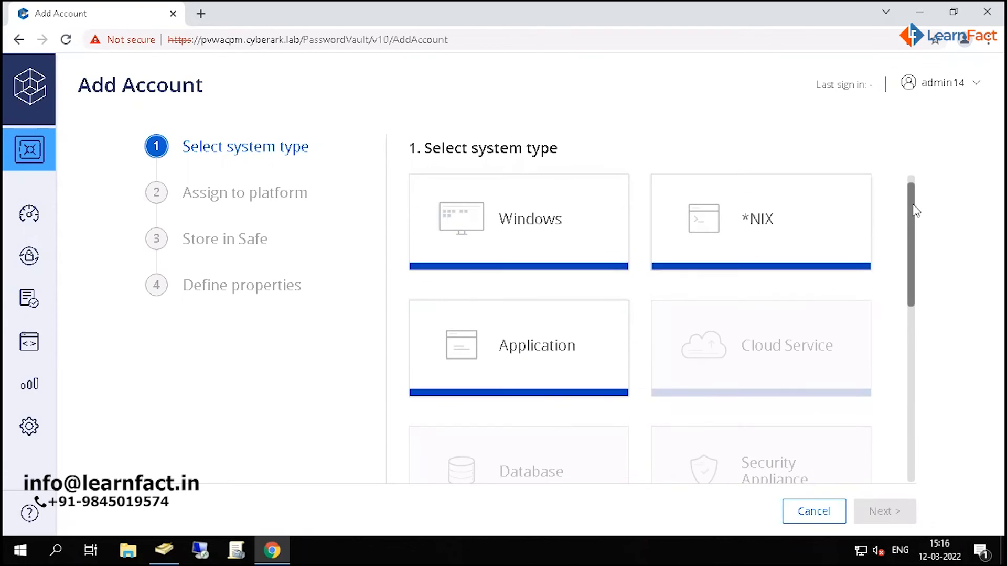
left_click(764, 222)
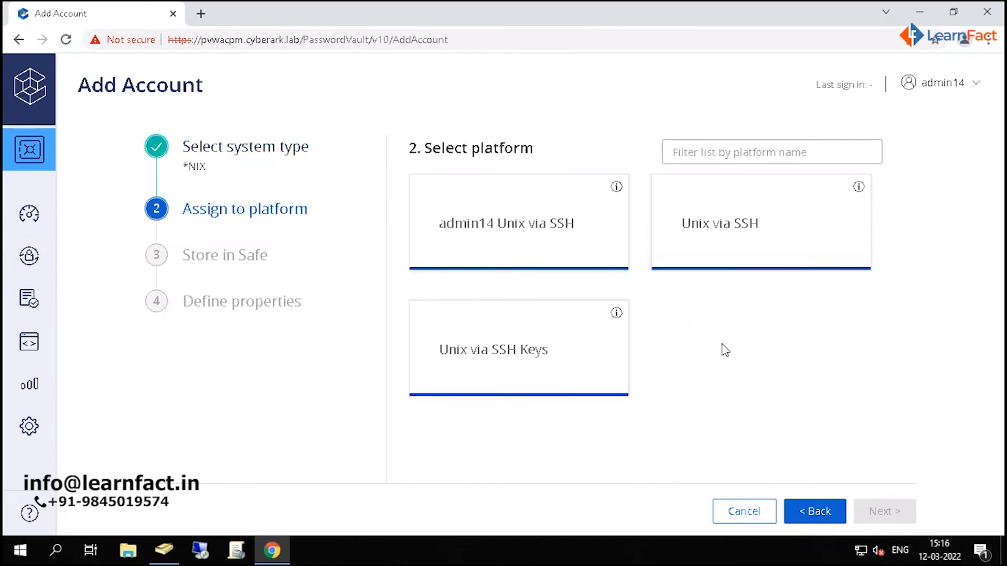
- Assign the new account to the admin14 Unix via SSH platform and store it in the Linux_Fin safe
mouse_move(502, 232)
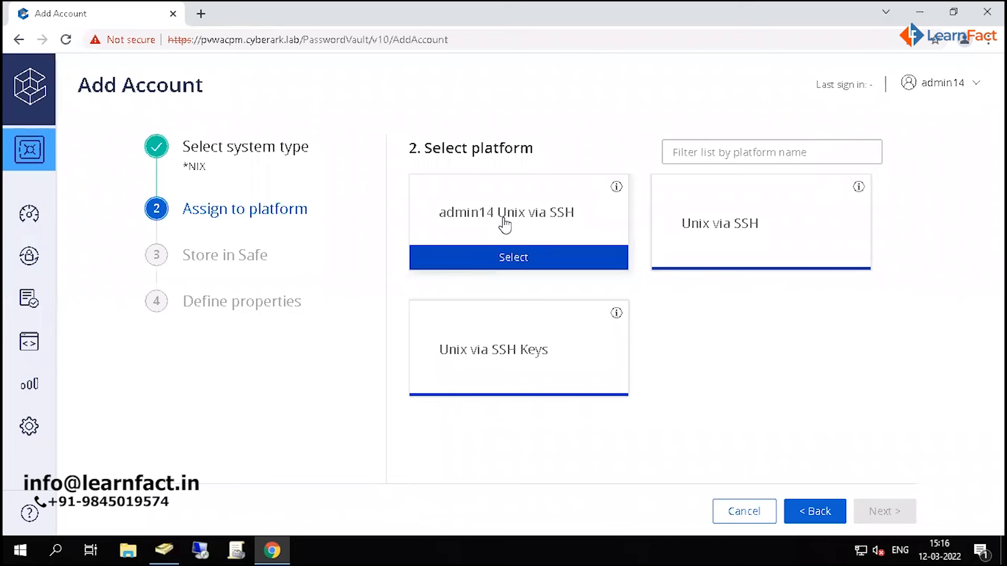
left_click(562, 222)
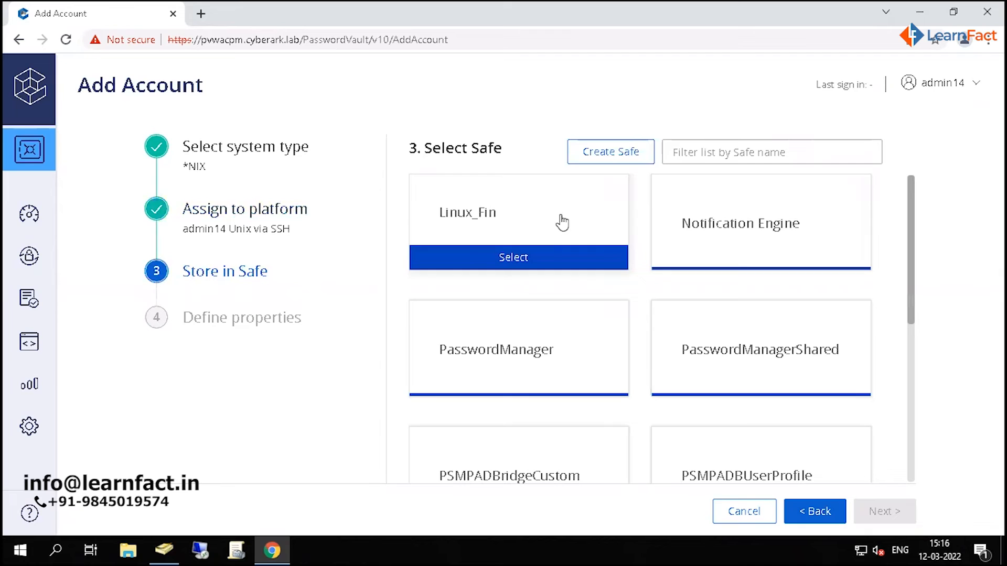
left_click(695, 150)
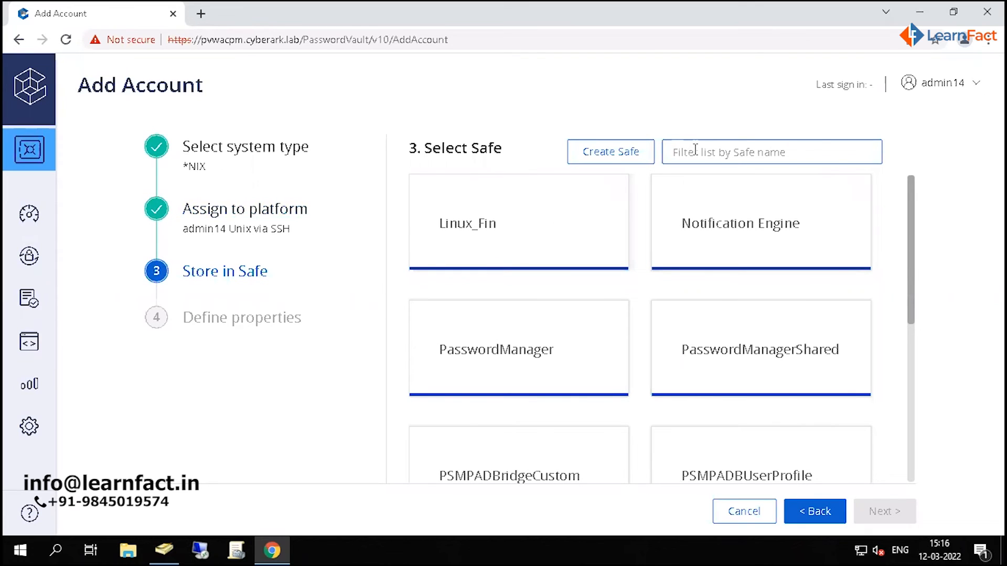
type("lin")
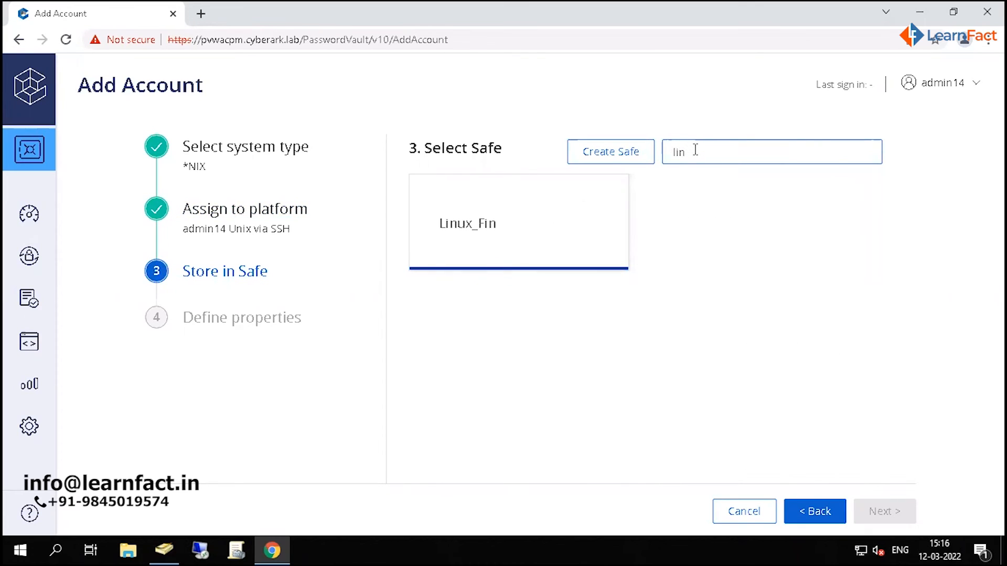
left_click(483, 241)
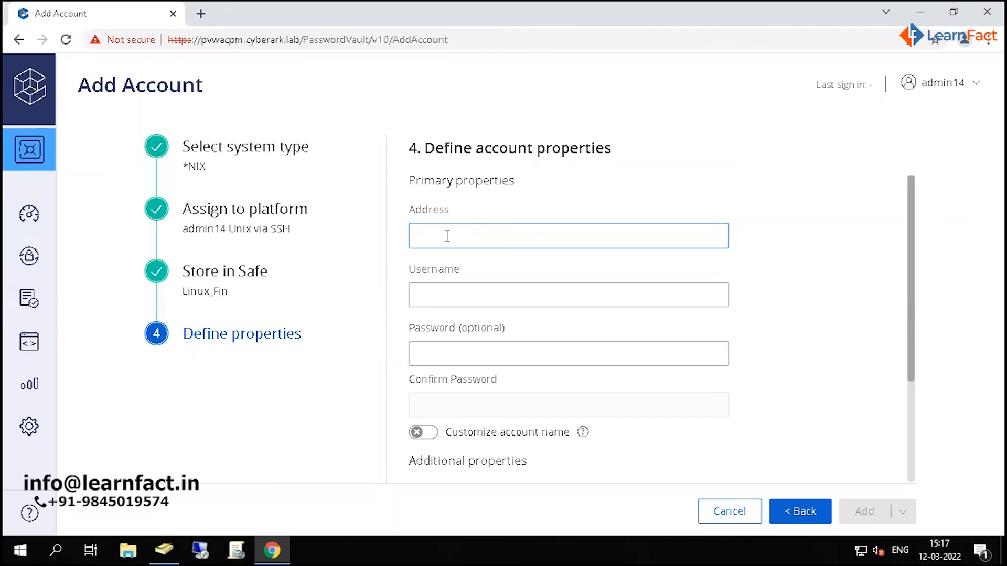
- Set the new account's address to 192.168.20.35 and its username to nix14
type("2.168.20.35")
left_click_drag(491, 236, 420, 235)
left_click(496, 239)
key("Tab")
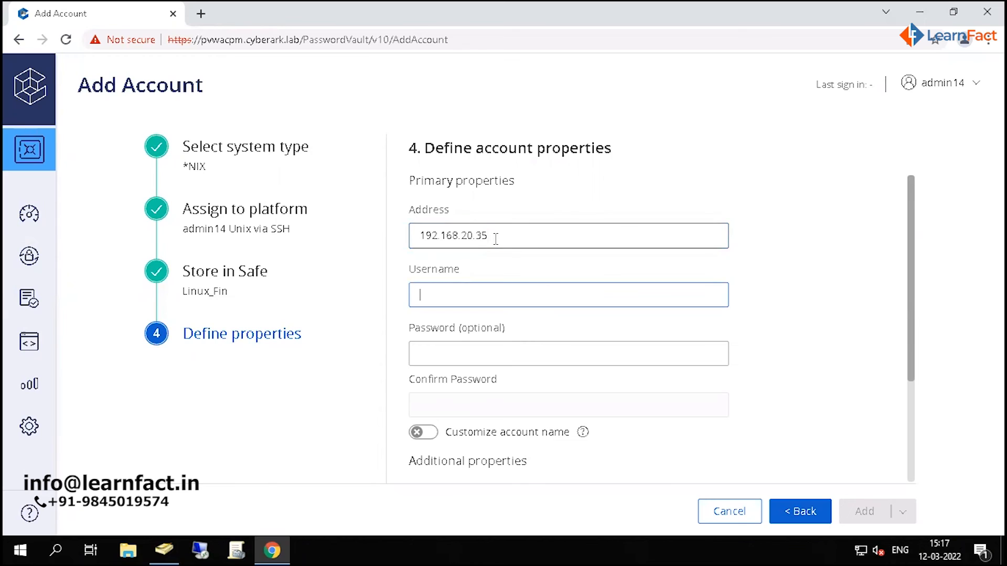
type("nix14")
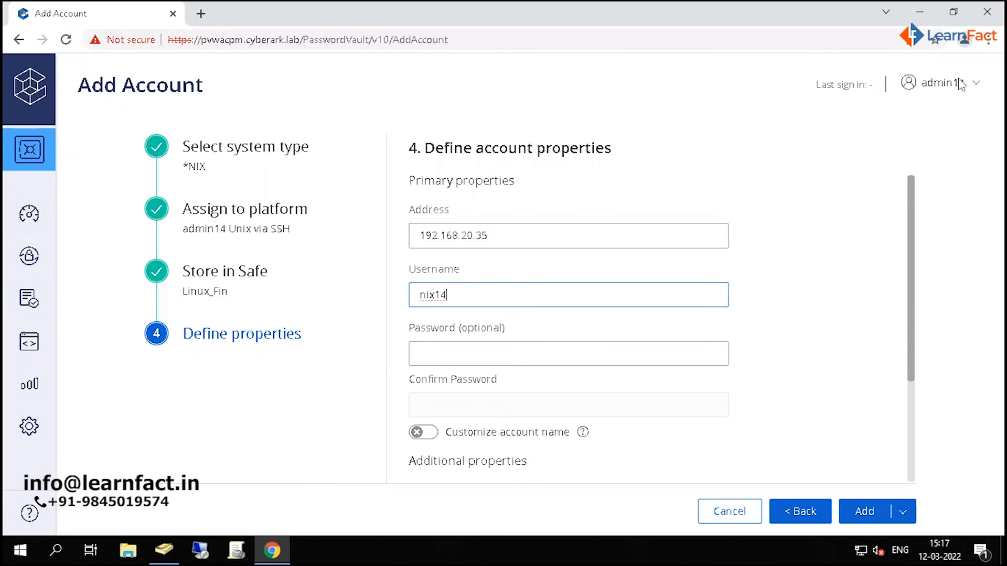
- Enter and confirm the account password, and review the automatic password management option in the account properties
left_click(508, 355)
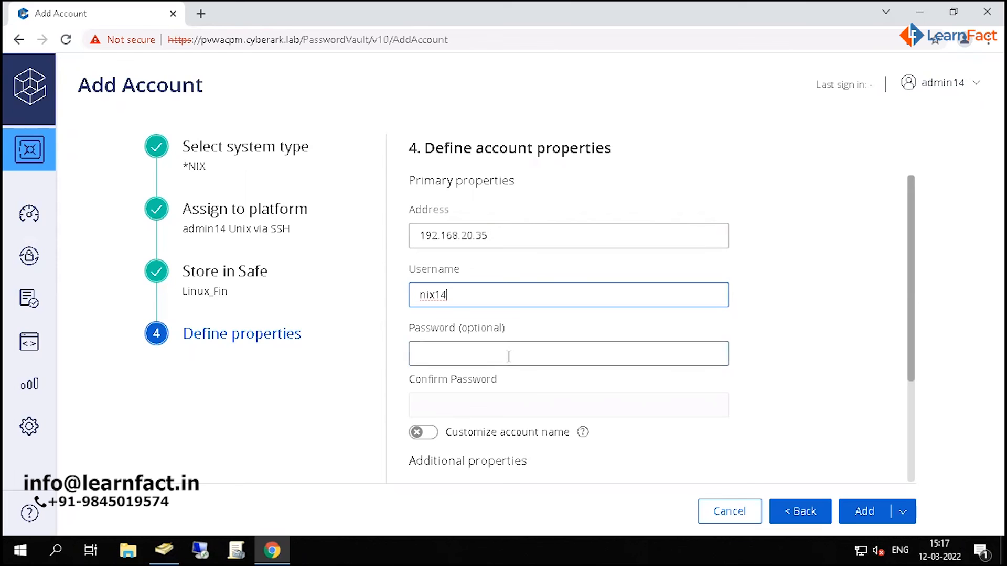
type("••••••")
key("Tab")
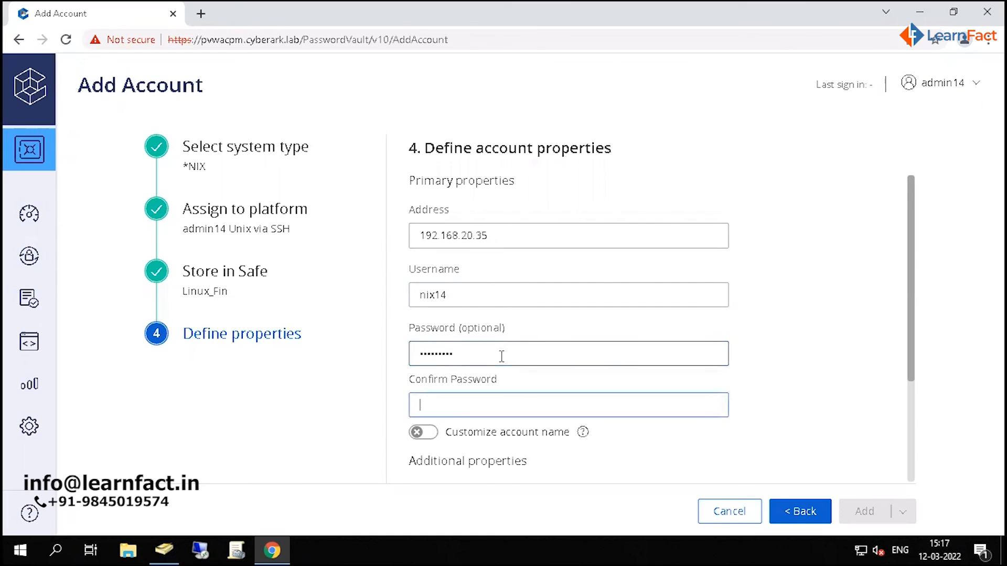
type("•")
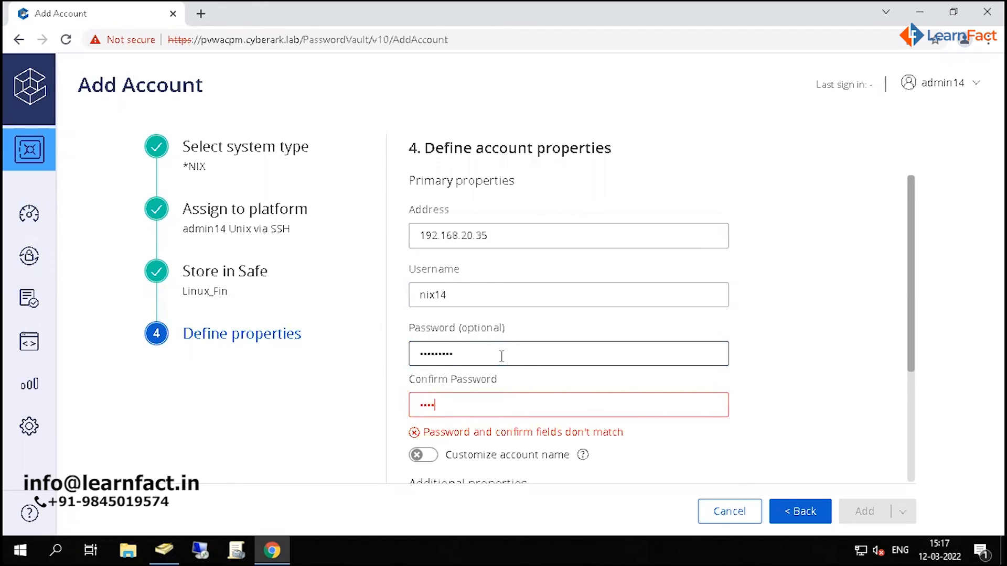
type("••••••••")
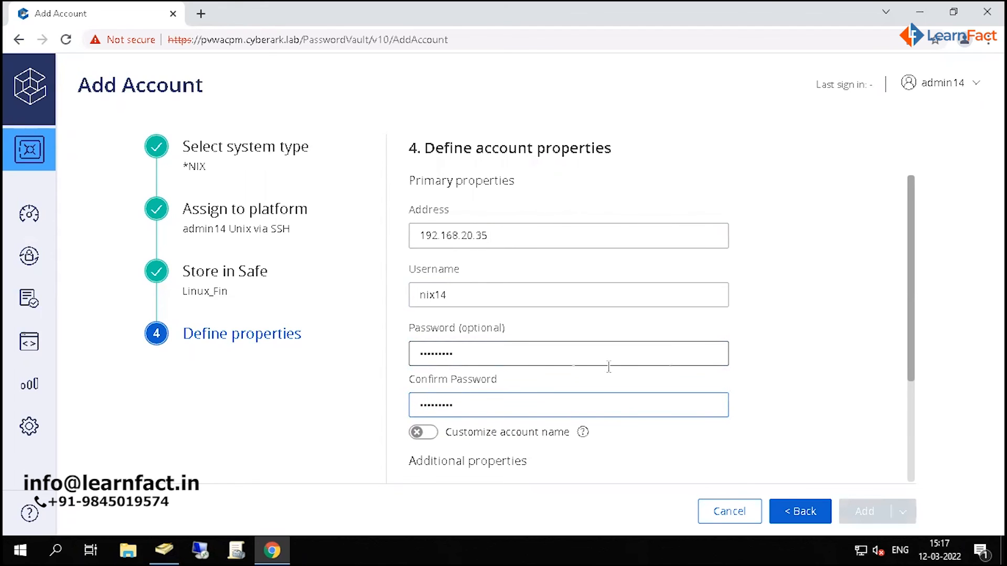
left_click_drag(909, 347, 911, 456)
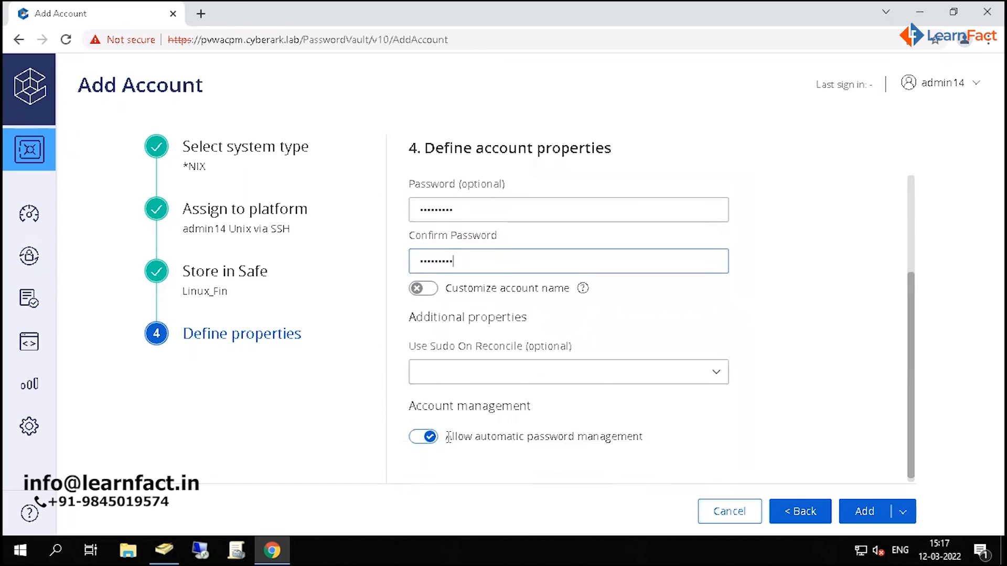
left_click_drag(446, 437, 658, 439)
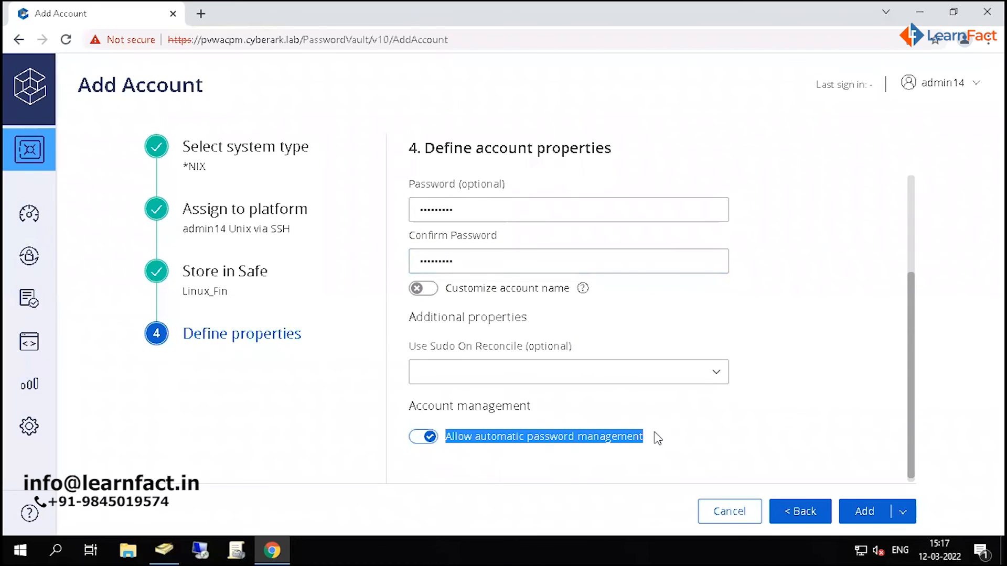
- Add the account with the defined properties, check its connection options, and open the details of the nix14 account
left_click(658, 438)
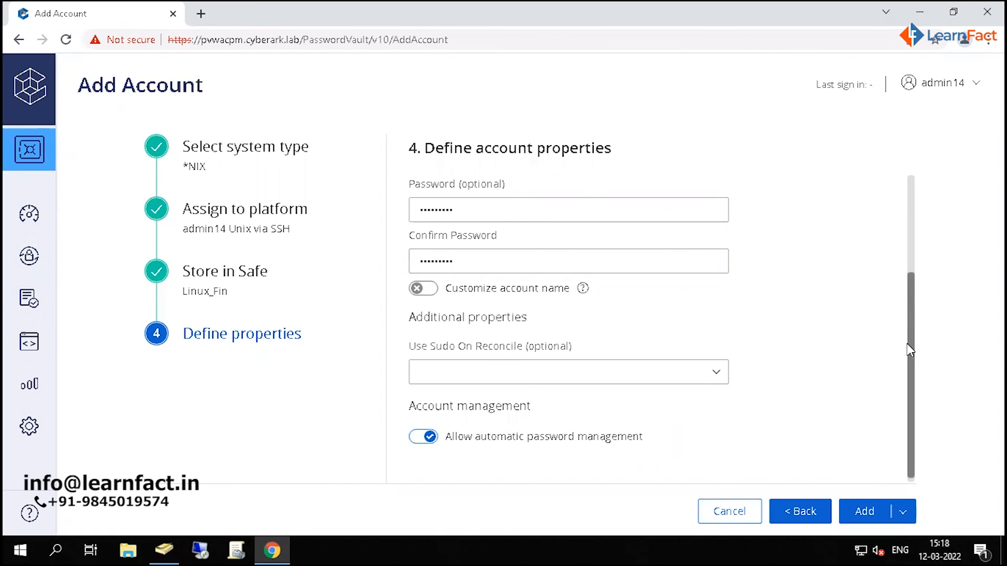
left_click(871, 510)
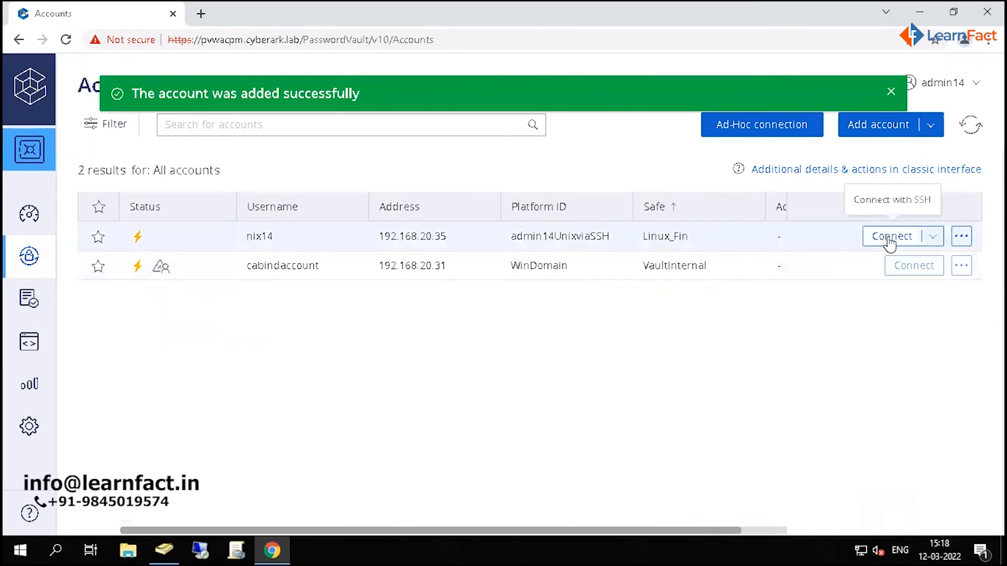
left_click(933, 237)
left_click(895, 361)
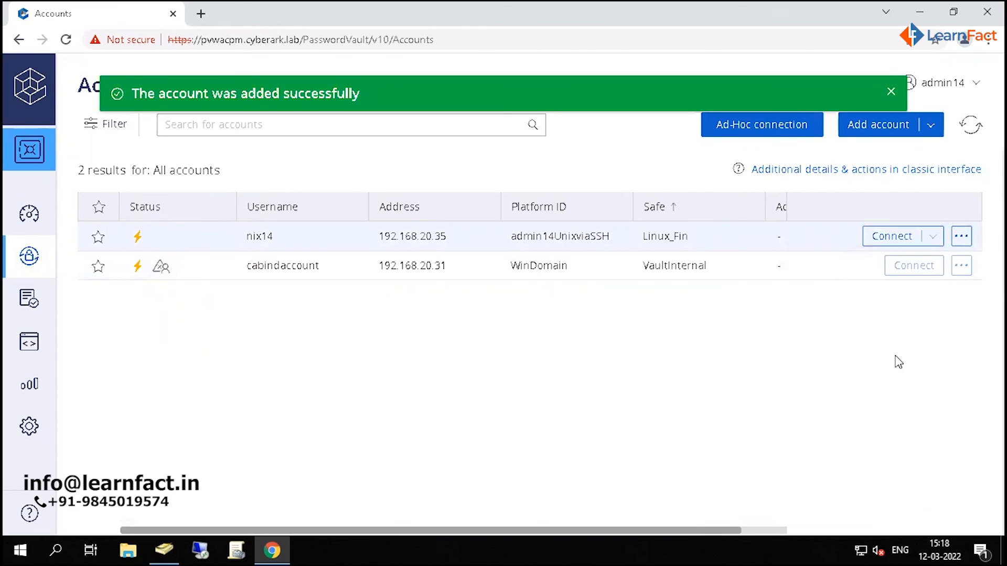
left_click(680, 251)
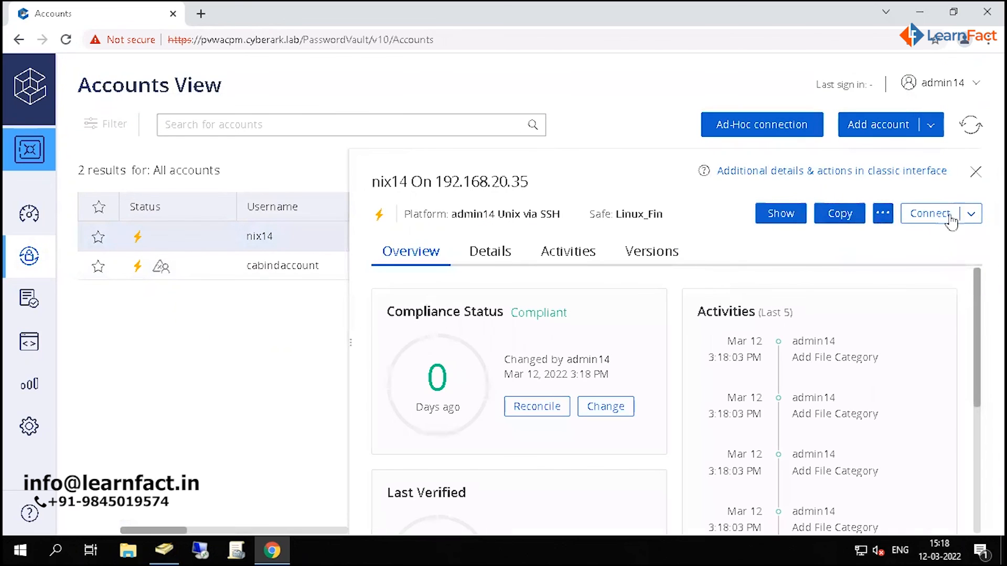
- Reveal the nix14 account's stored password with the reason "demonstration purpose", and close the password display after checking it
left_click(784, 214)
left_click(601, 286)
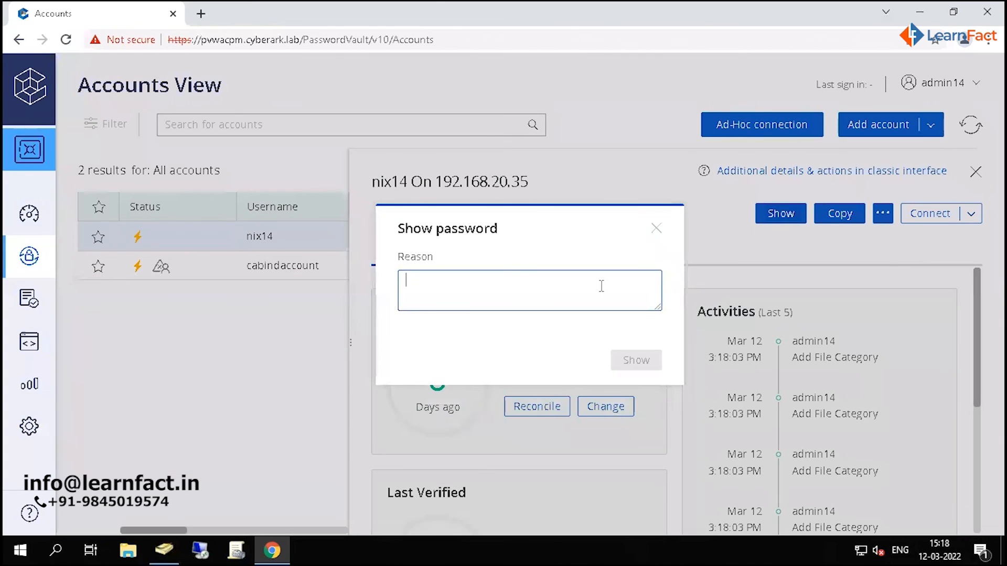
type("dem")
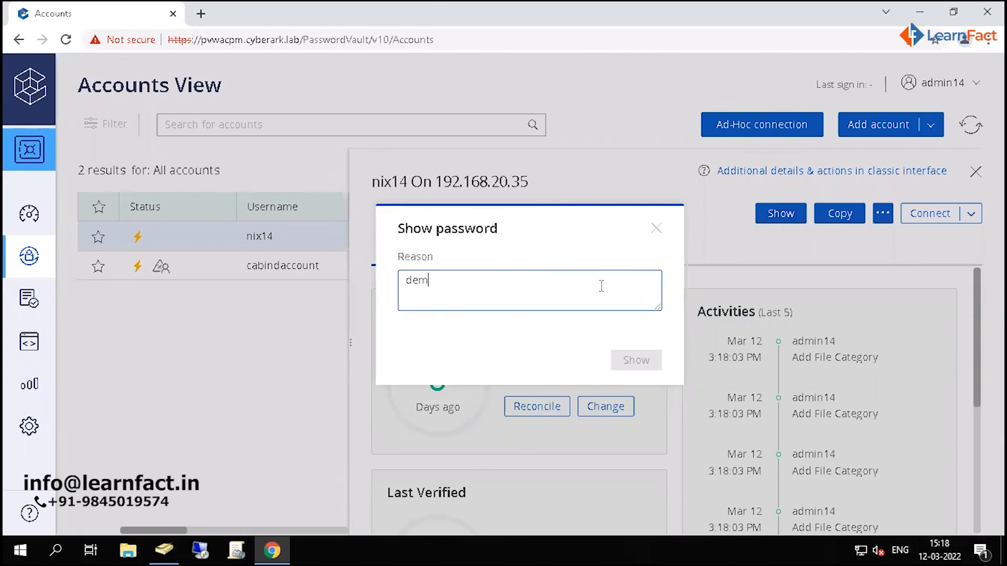
type("onstration pu")
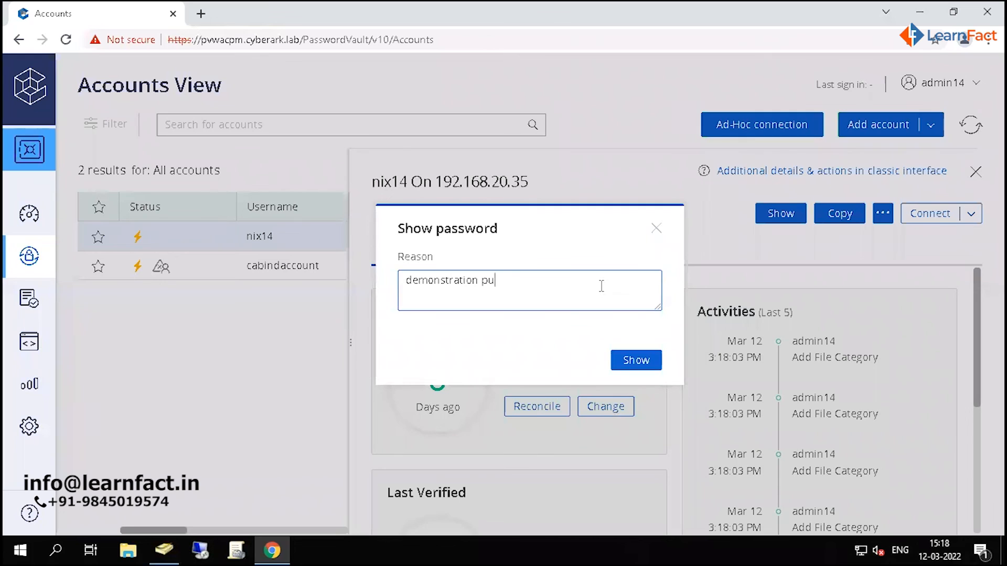
type("rpose")
left_click(635, 361)
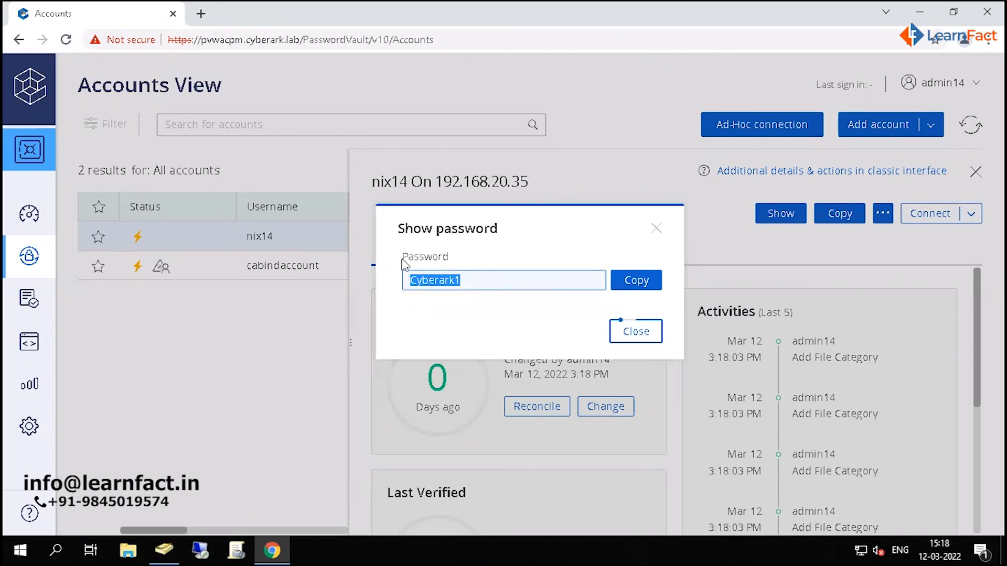
left_click(473, 278)
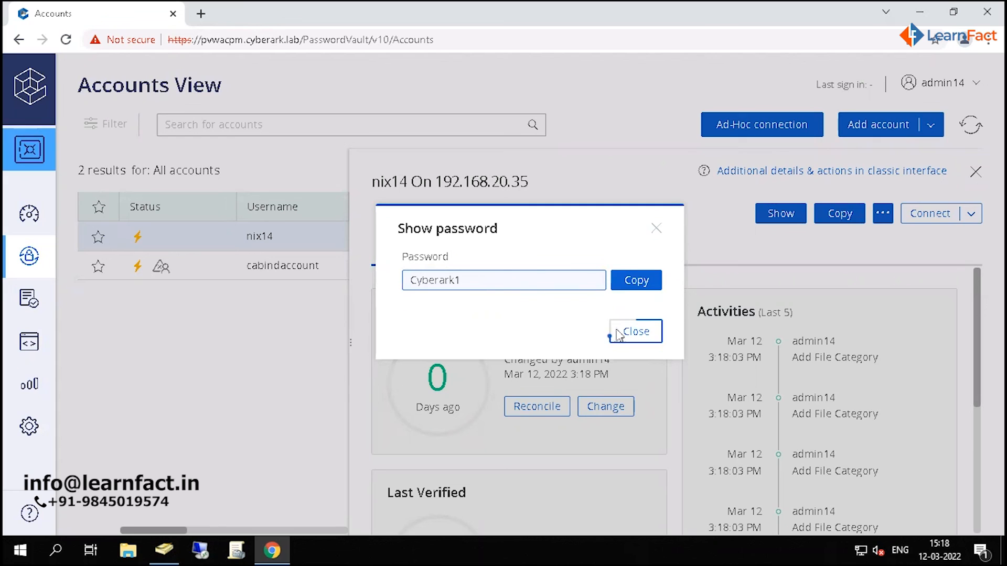
left_click(634, 333)
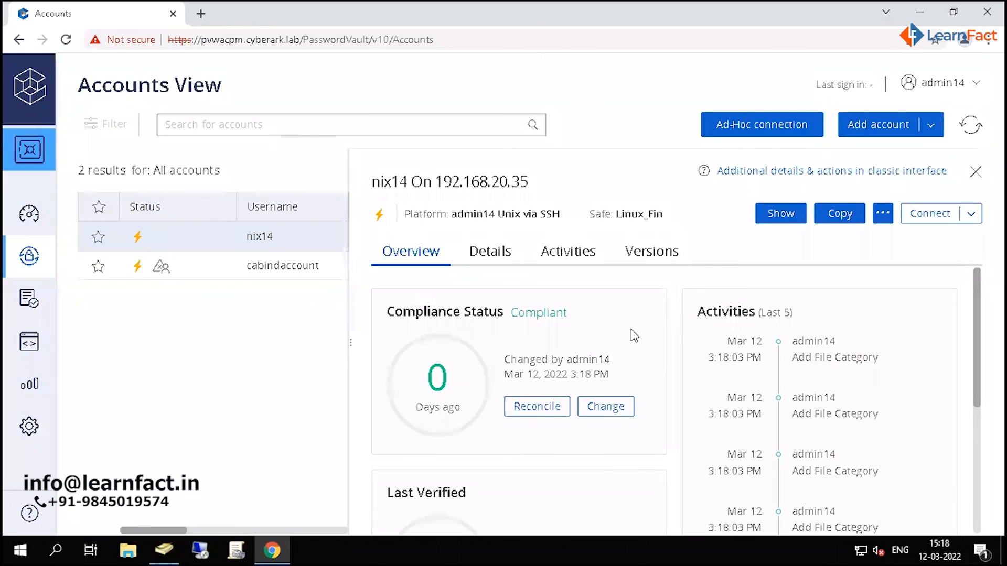
- Connect to the nix14 account's target with the reason "Connection to target for Patching activity", and launch the downloaded RDP session file
left_click(929, 215)
left_click(607, 292)
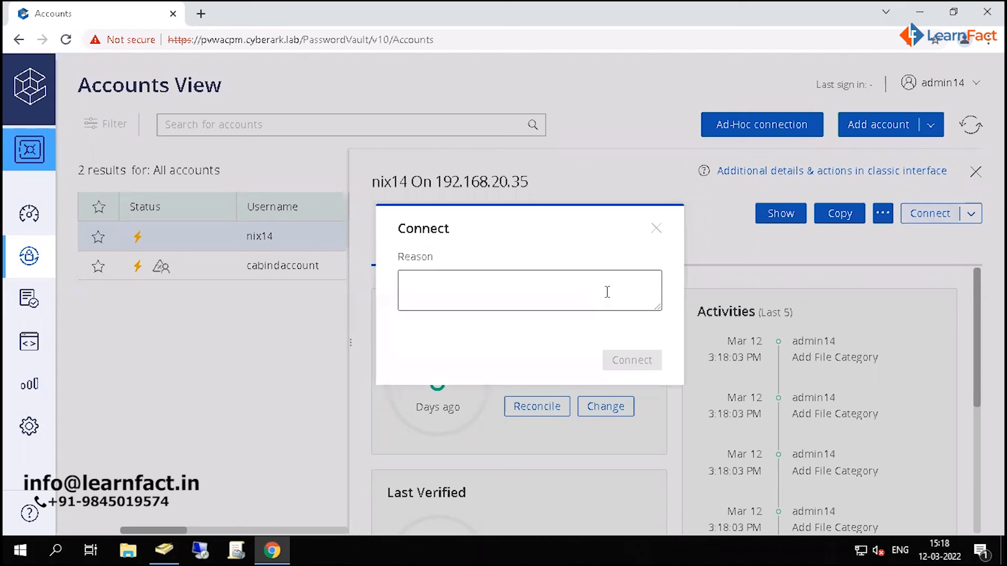
type("Conne")
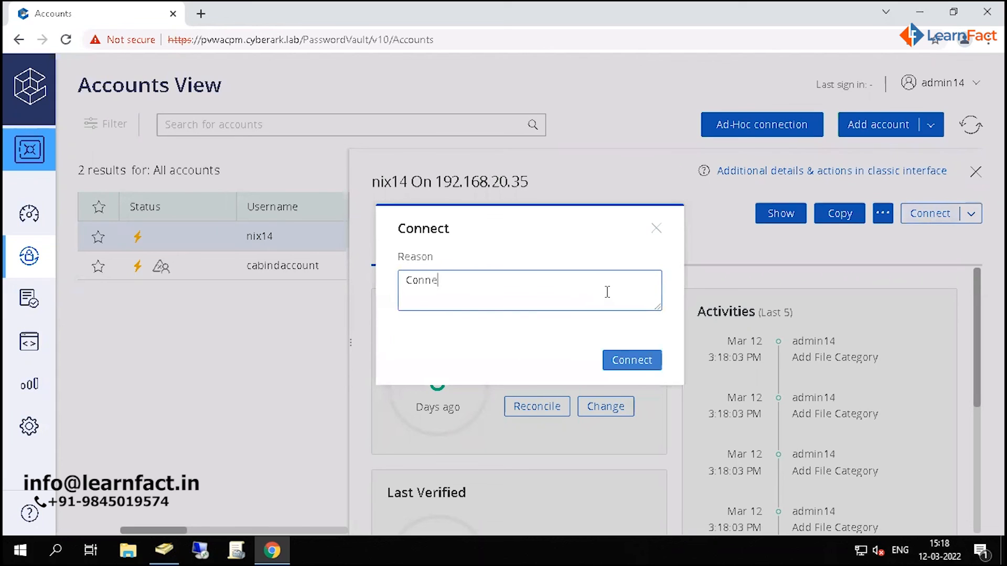
type("ction to target for Patching activity")
left_click(628, 361)
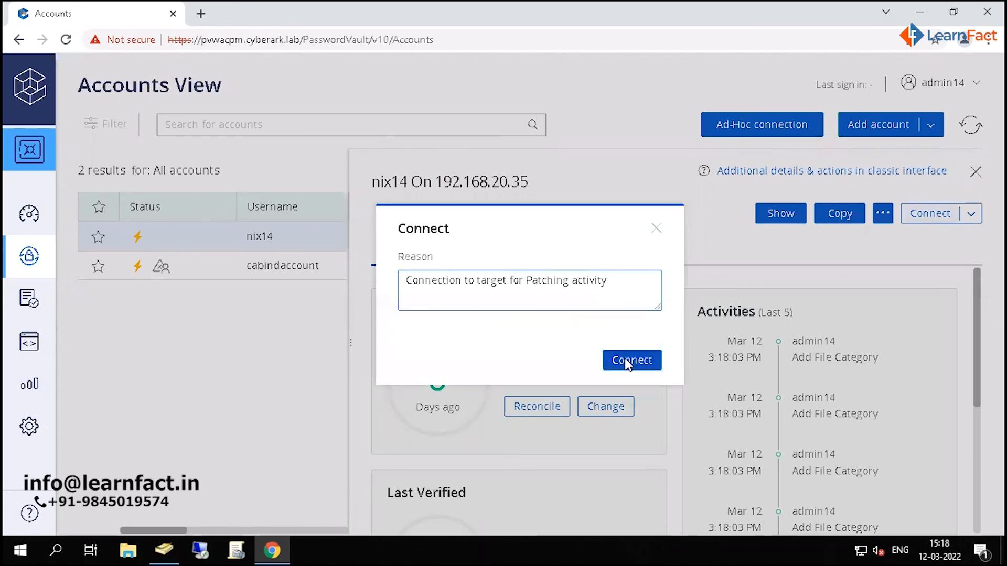
left_click(108, 519)
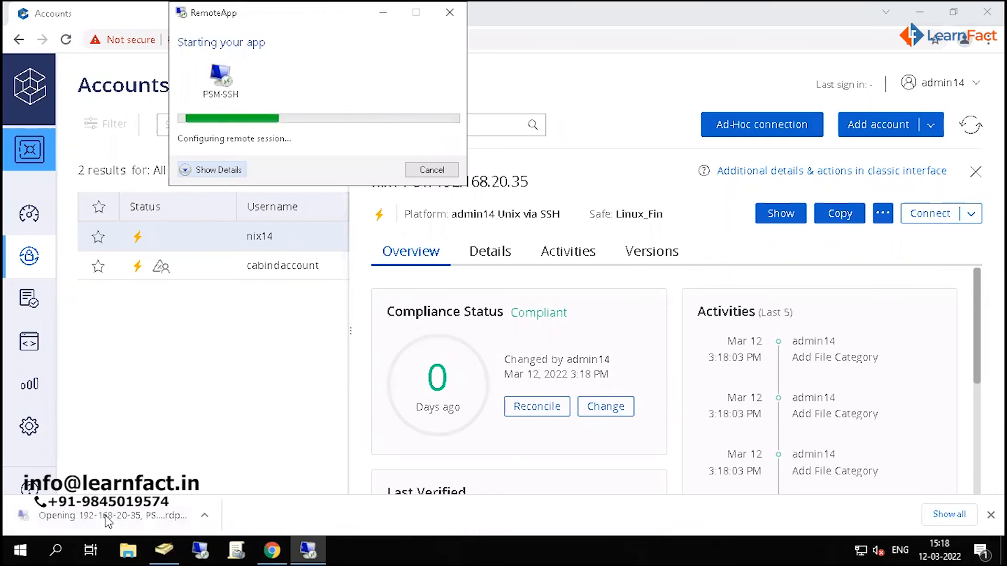